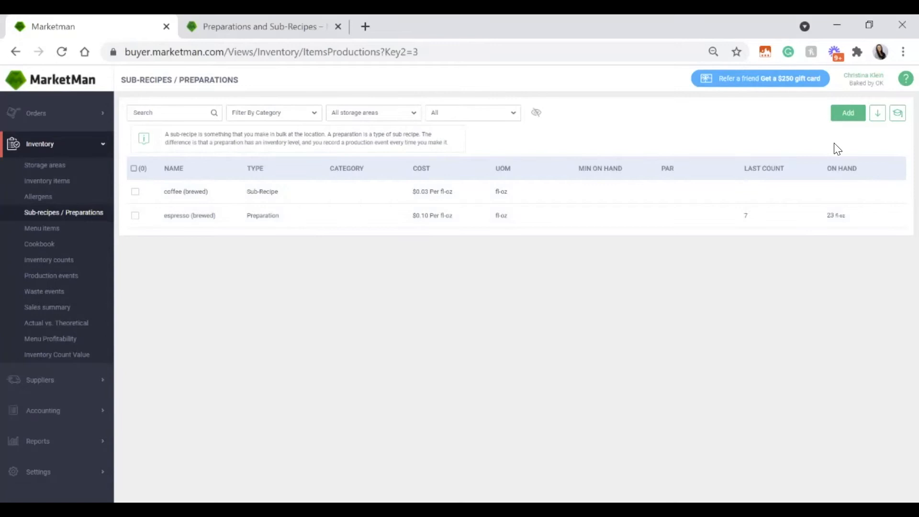
# - Start a new sub-recipe item named Alfredo Sauce and assign it to the existing sauces category
pyautogui.click(855, 120)
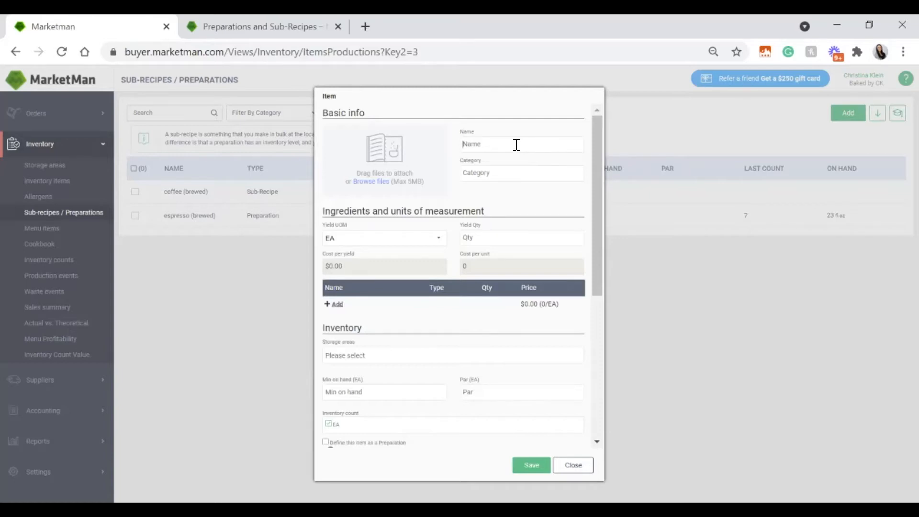
pyautogui.write('Alfred')
pyautogui.write('o')
pyautogui.write(' Sauce')
pyautogui.write('sau')
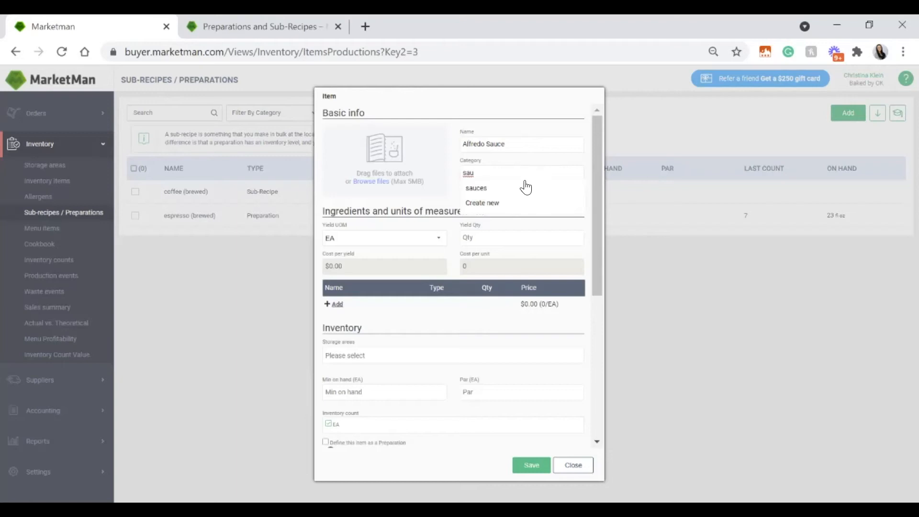
pyautogui.click(524, 183)
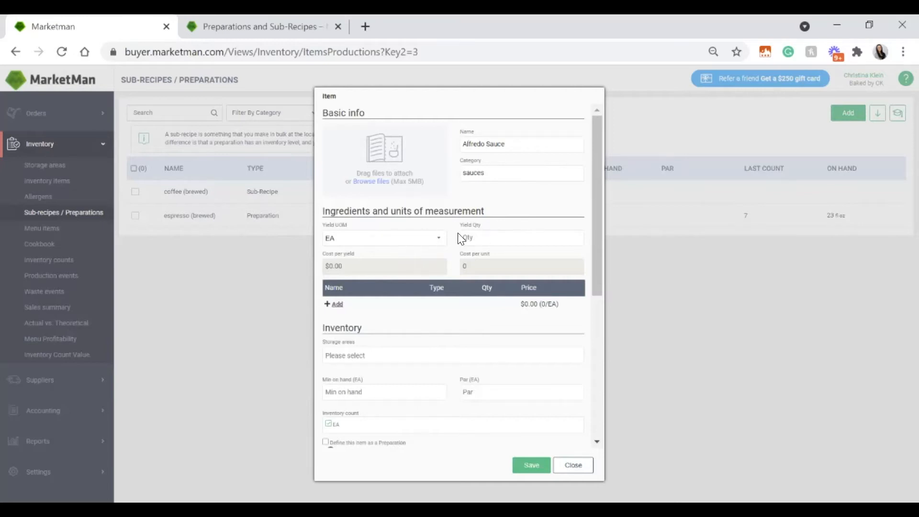
# - Set the Alfredo Sauce yield to a quantity of 1 with gal as the unit of measurement
pyautogui.click(416, 244)
pyautogui.click(400, 303)
pyautogui.write('1')
# - Add whole milk as an ingredient of the Alfredo Sauce, with a quantity of 1 gal
pyautogui.click(338, 305)
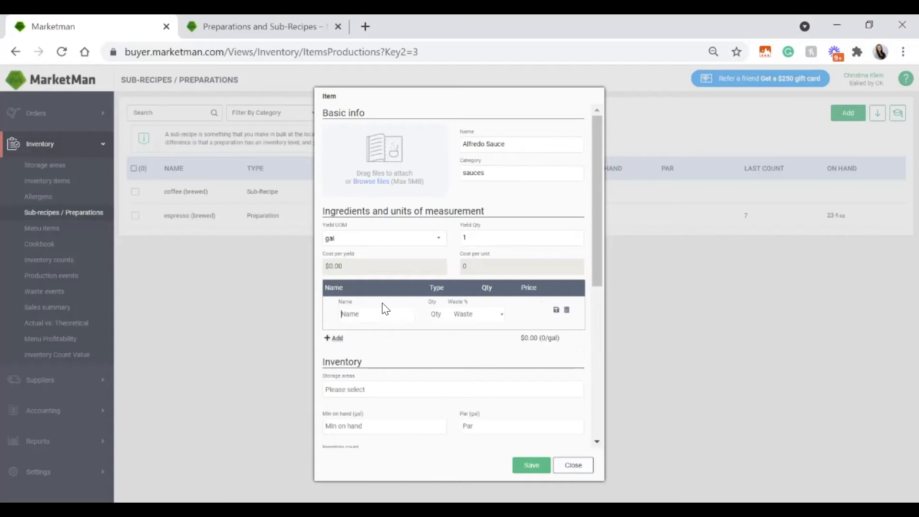
pyautogui.write('whole m')
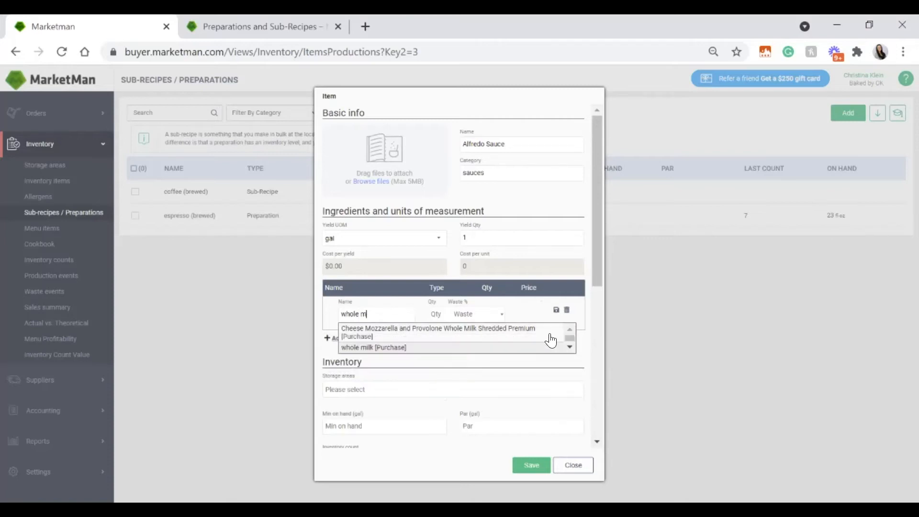
pyautogui.click(392, 349)
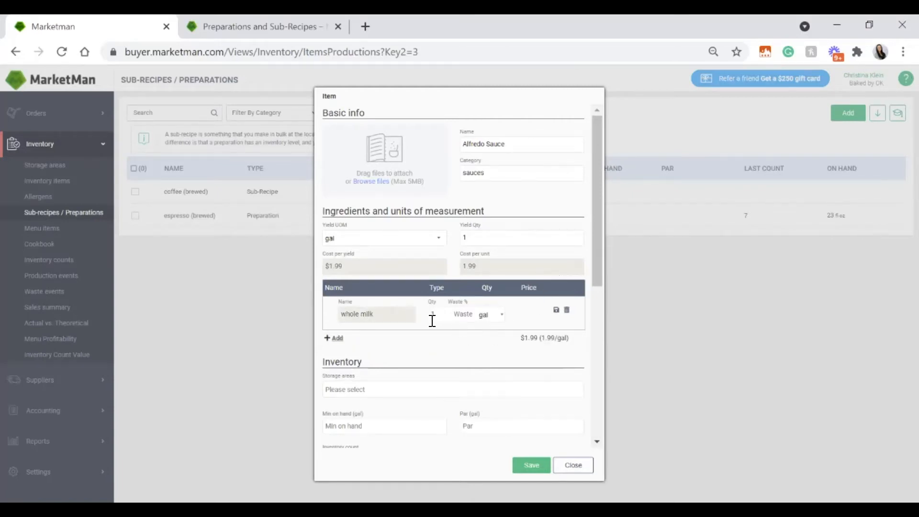
pyautogui.click(496, 316)
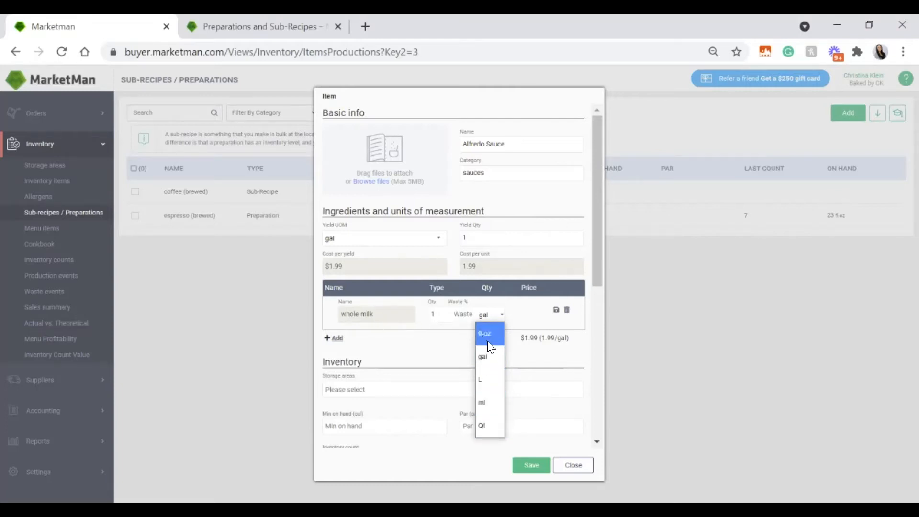
pyautogui.click(519, 322)
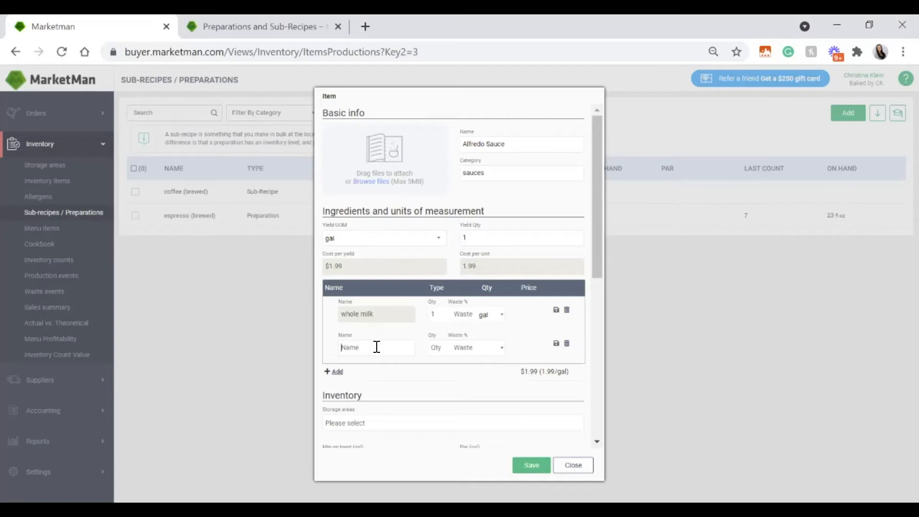
# - Add 10 oz of Cheese Mozzarella and Provolone Whole Milk Shredded Premium as the second ingredient and save both ingredient rows
pyautogui.write('moz')
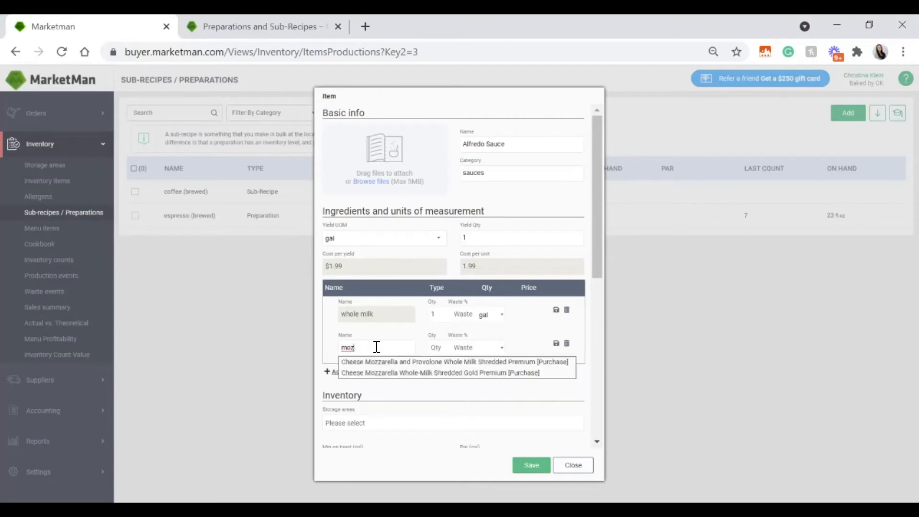
pyautogui.click(390, 364)
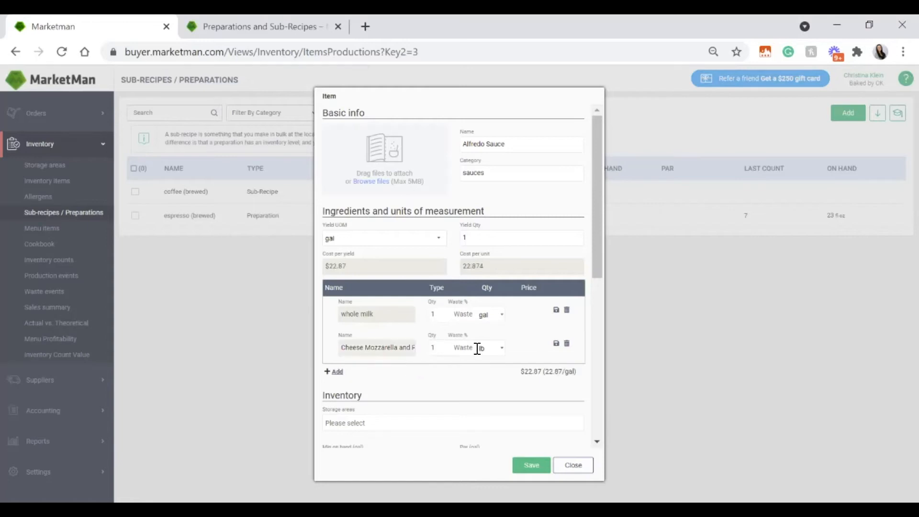
pyautogui.click(447, 352)
pyautogui.write('0')
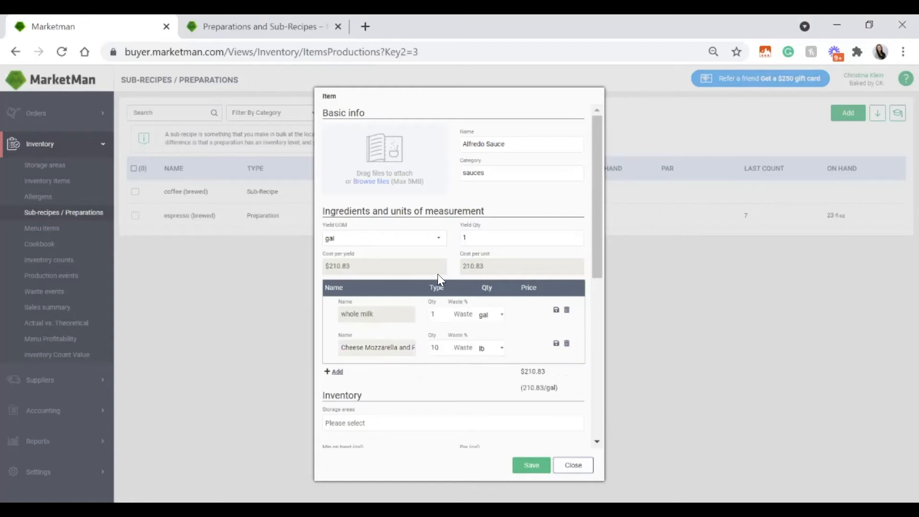
pyautogui.click(490, 351)
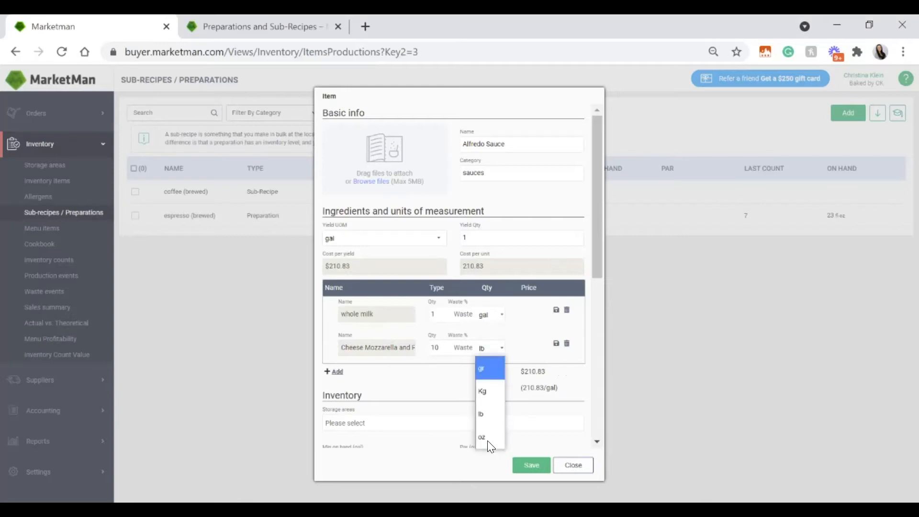
pyautogui.click(487, 439)
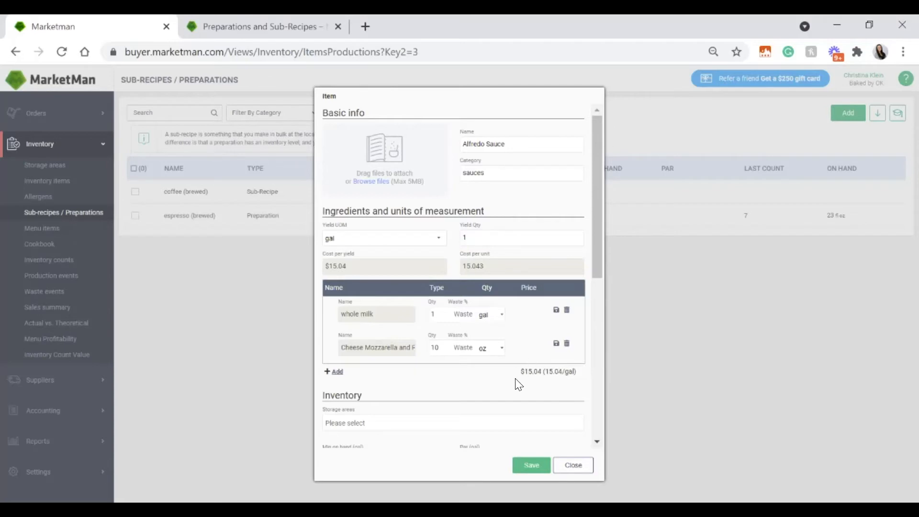
pyautogui.click(556, 311)
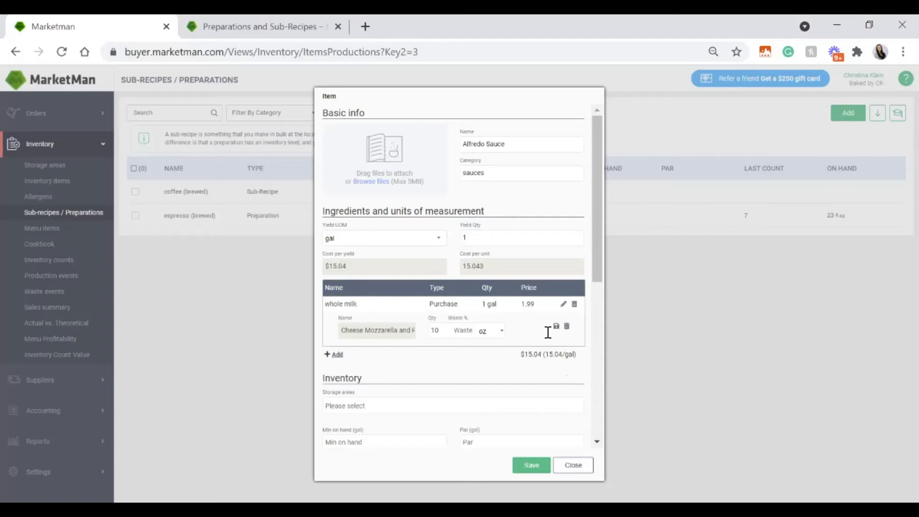
pyautogui.click(556, 326)
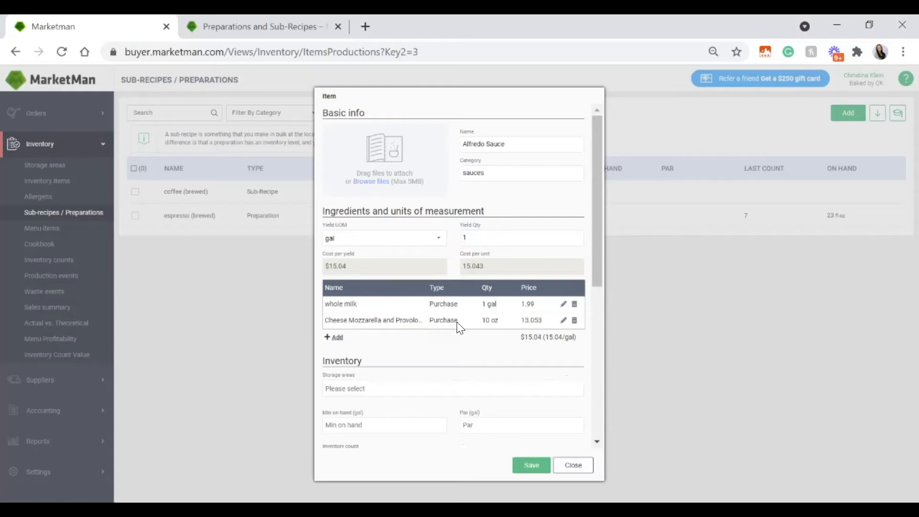
# - Assign the Alfredo Sauce to the Walk-In storage area
pyautogui.scroll(-2, 457, 323)
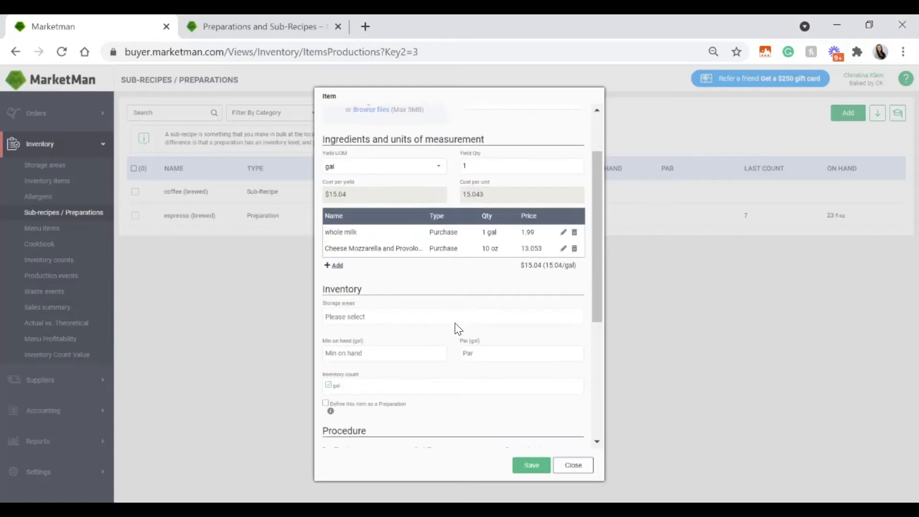
pyautogui.click(360, 319)
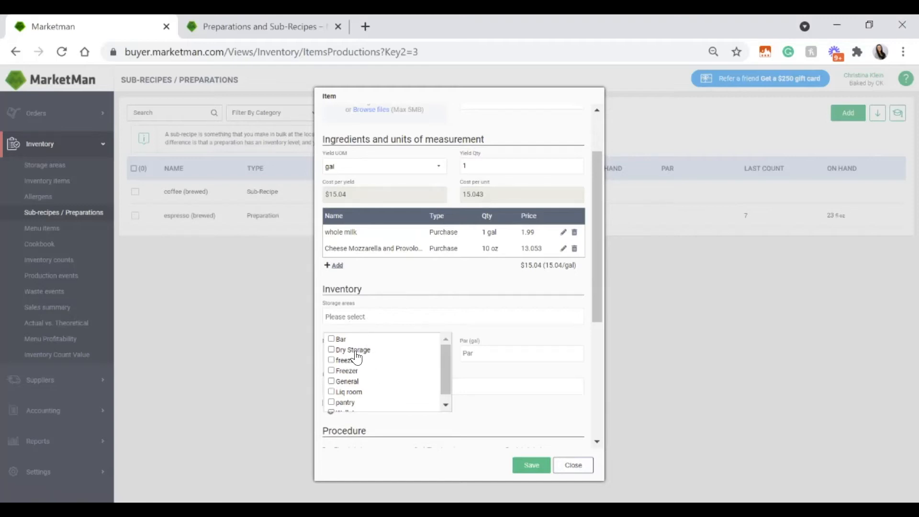
pyautogui.scroll(-2, 350, 381)
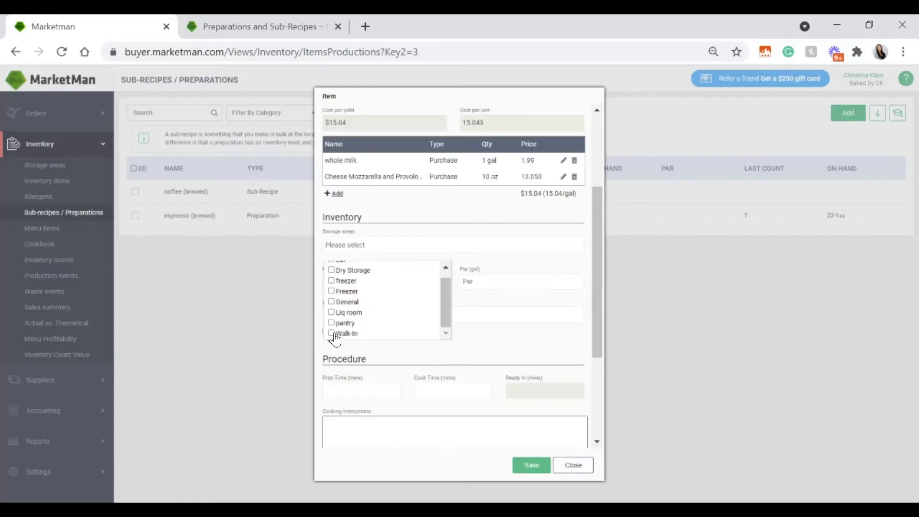
pyautogui.click(331, 332)
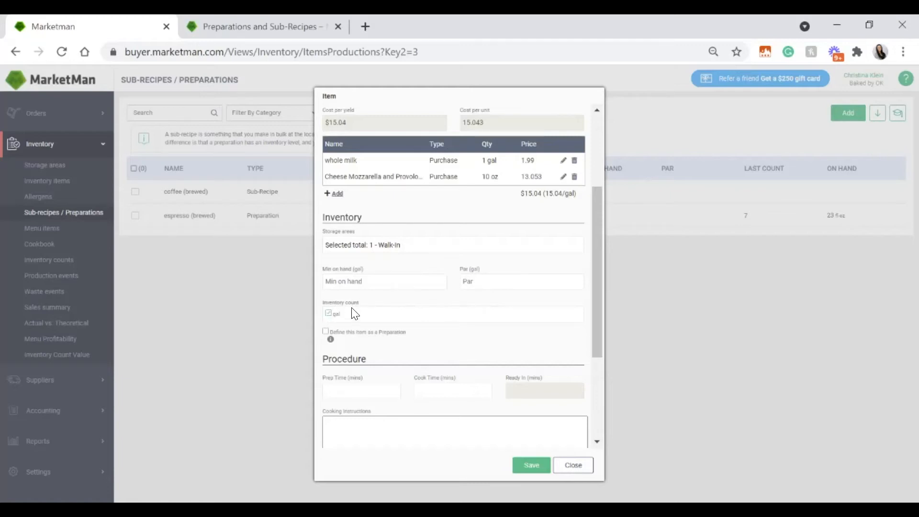
# - Review the remaining inventory and procedure fields, define the Alfredo Sauce as a preparation, and save the item
pyautogui.scroll(-1, 471, 347)
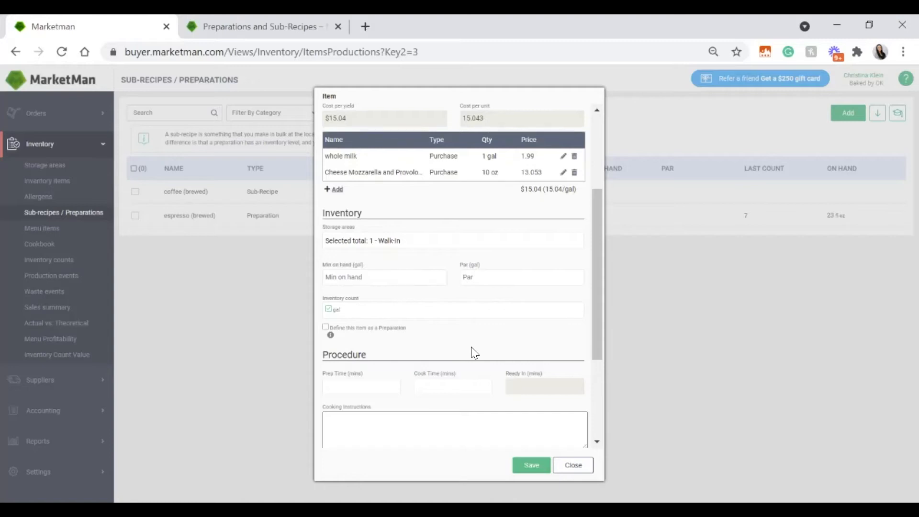
pyautogui.scroll(-3, 445, 341)
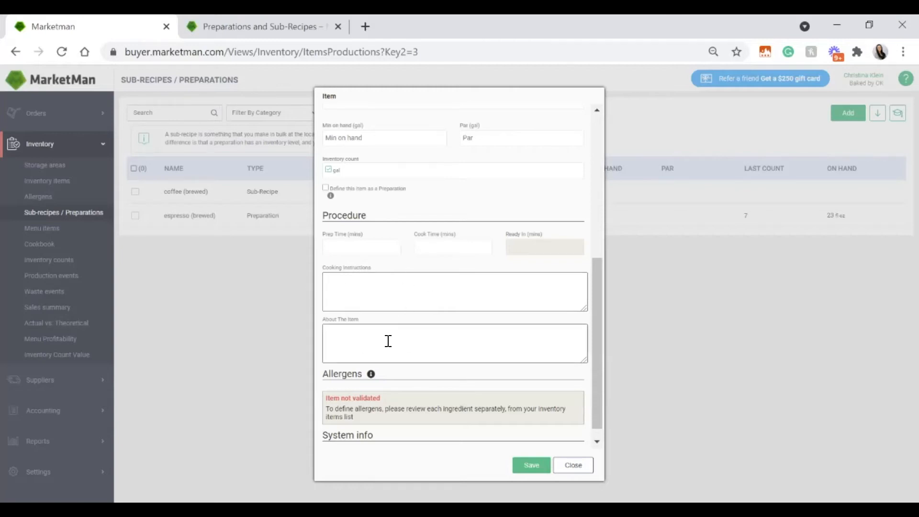
pyautogui.scroll(2, 450, 335)
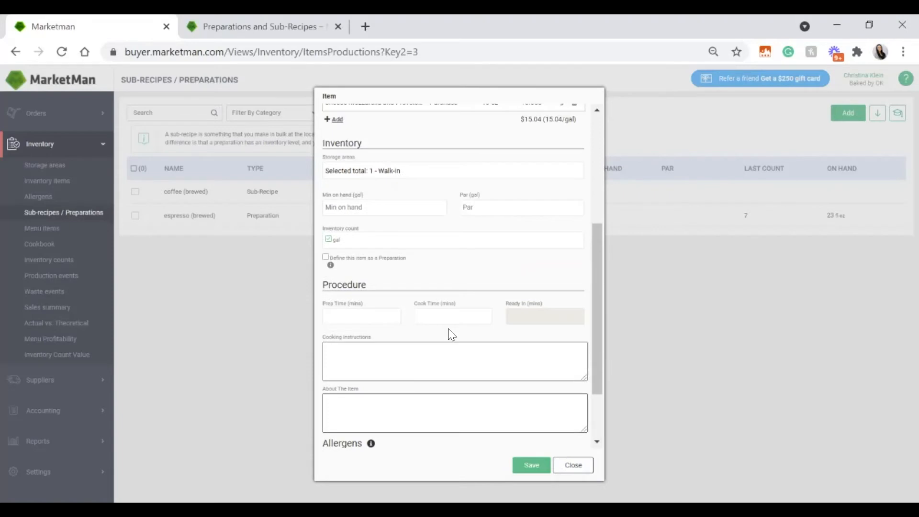
pyautogui.scroll(4, 452, 335)
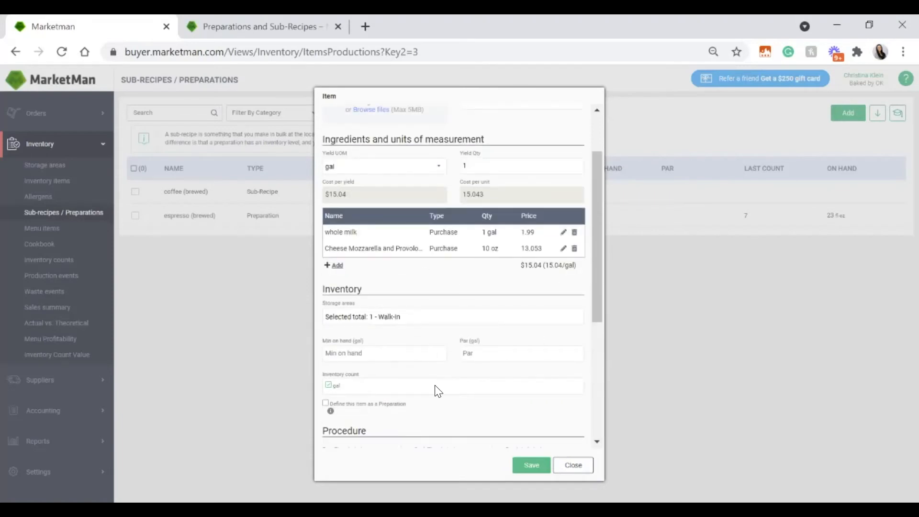
pyautogui.scroll(-2, 460, 321)
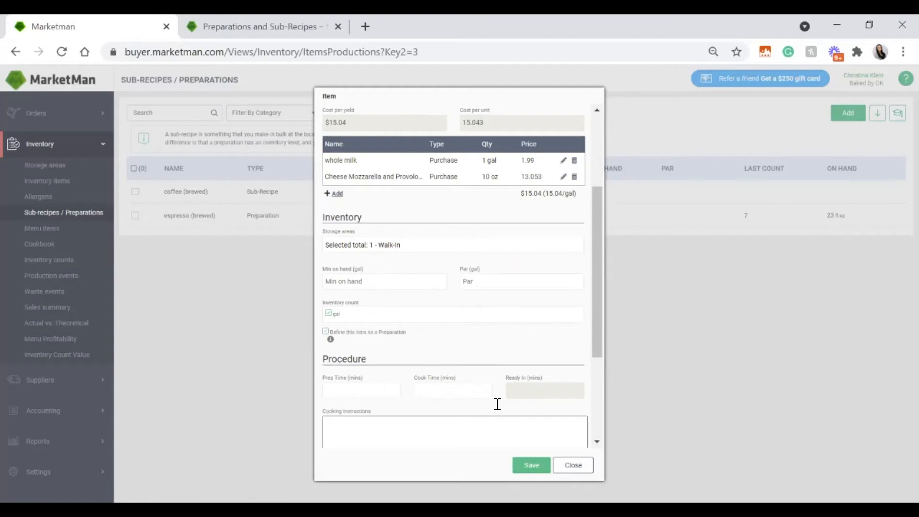
pyautogui.click(529, 469)
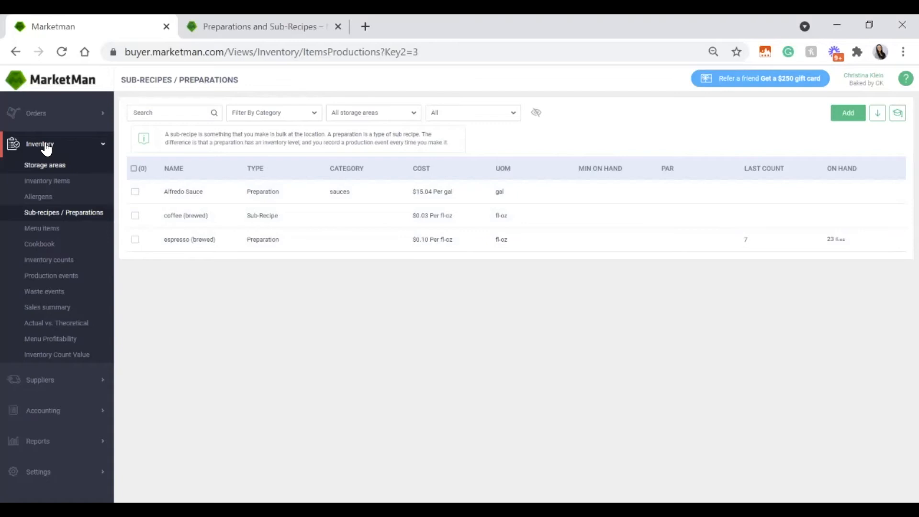
# - Record and save a production event described as "espresso brewed" for 1 Pack 16 fl-oz of espresso (brewed)
pyautogui.click(42, 278)
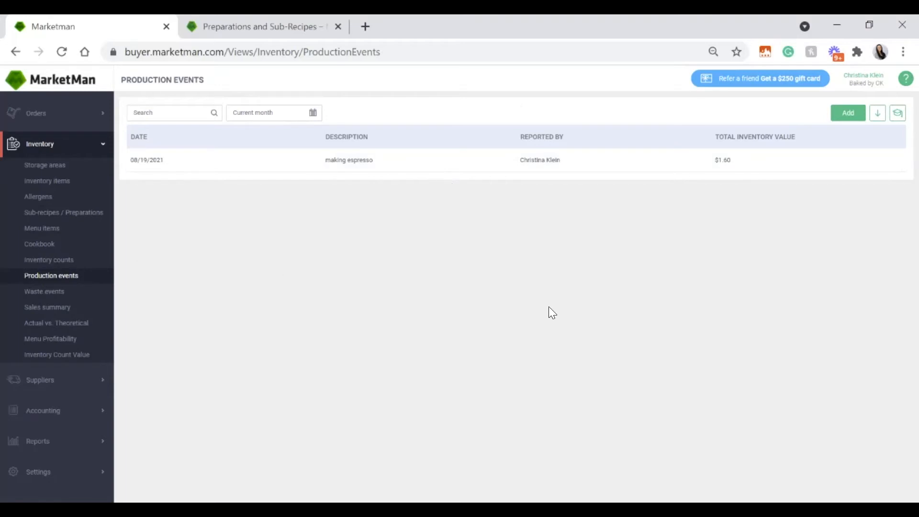
pyautogui.click(848, 115)
pyautogui.click(207, 121)
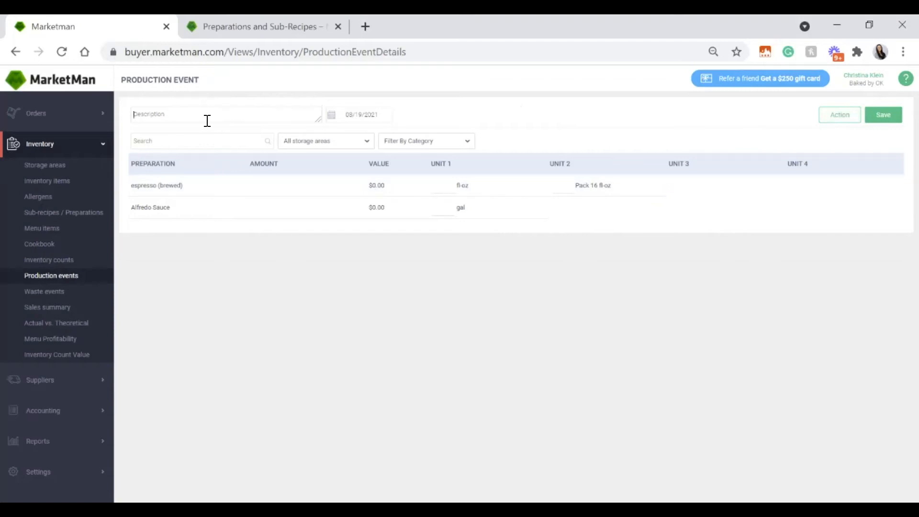
pyautogui.write('espresso brewed')
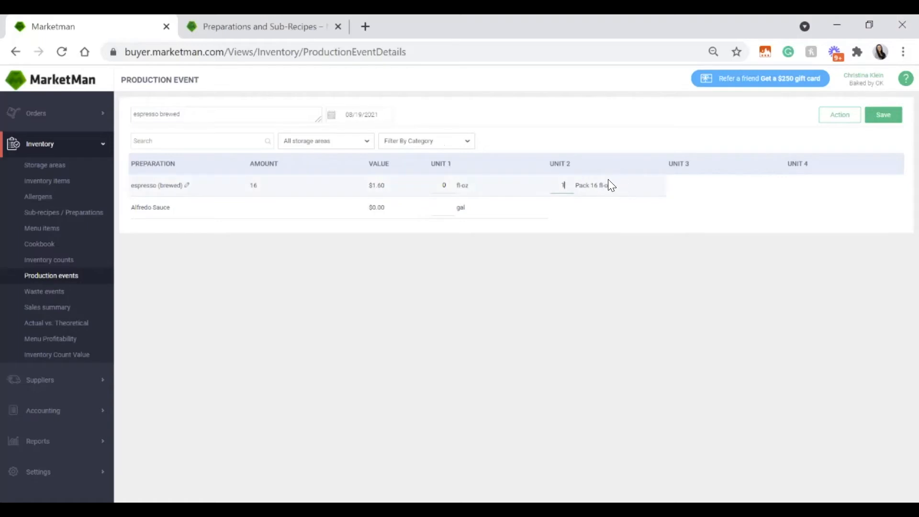
pyautogui.click(886, 118)
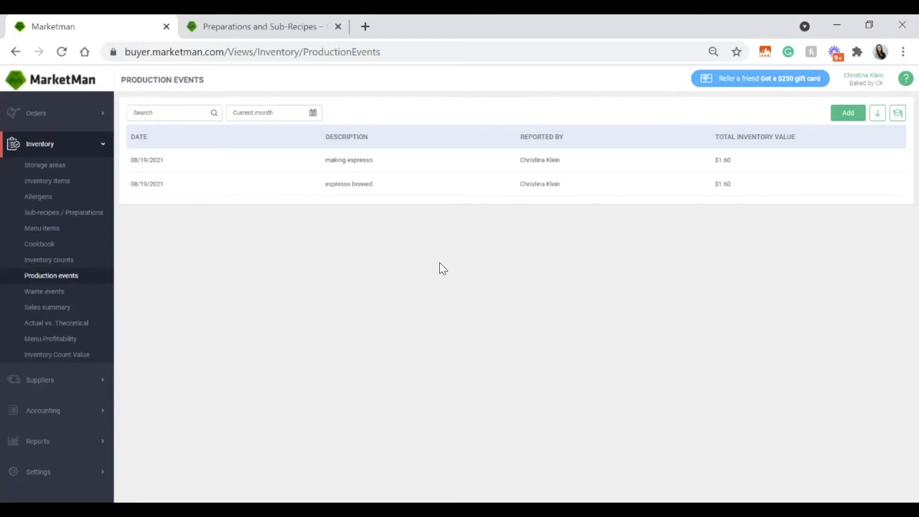
# - Check the espresso's on-hand amount in the sub-recipes and preparations list, and consult the Recipe Building diagram in the help article
pyautogui.click(94, 211)
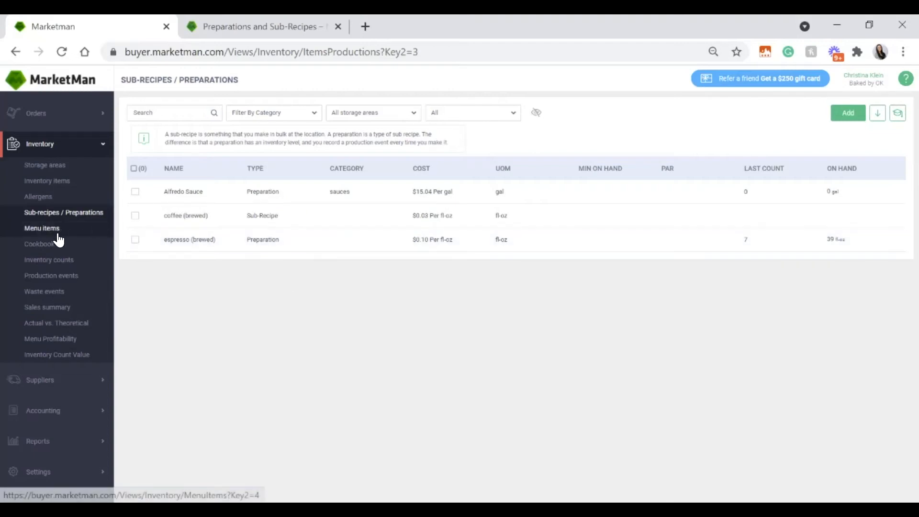
pyautogui.click(276, 33)
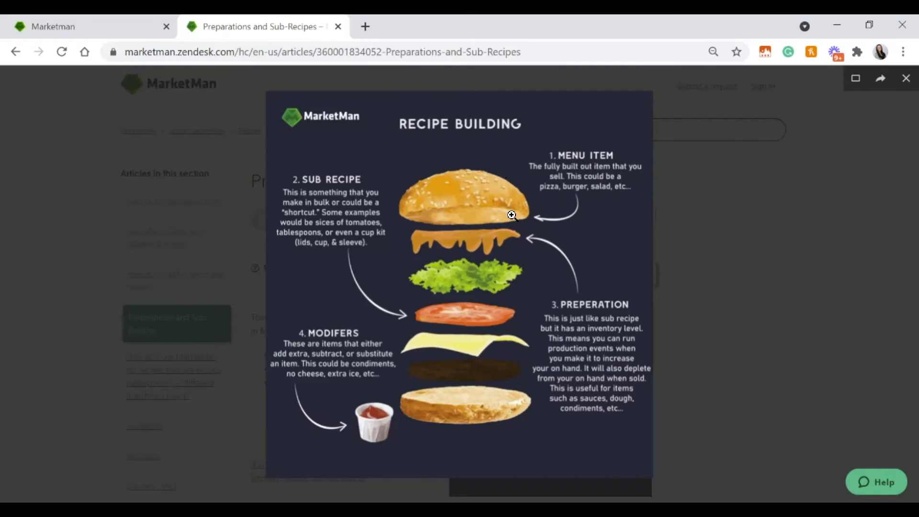
pyautogui.click(43, 19)
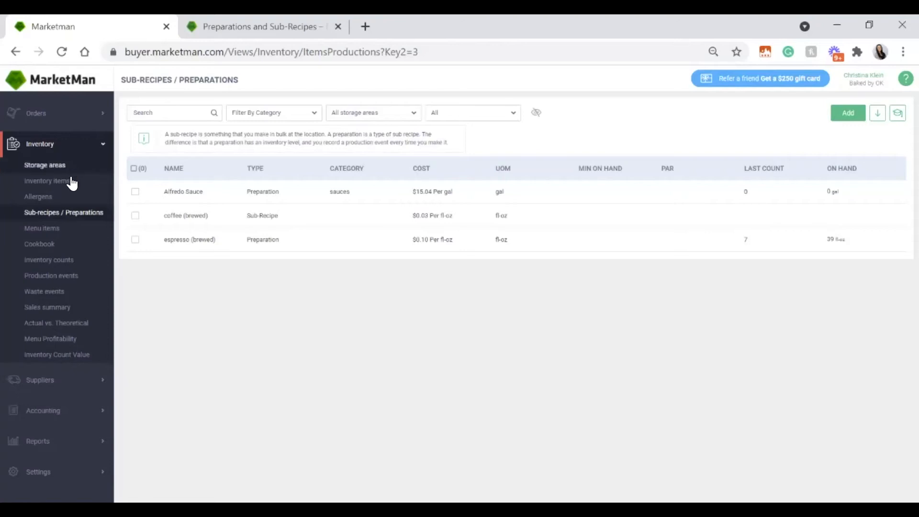
# - Open the BLT menu item and assign it to the entree category
pyautogui.click(66, 230)
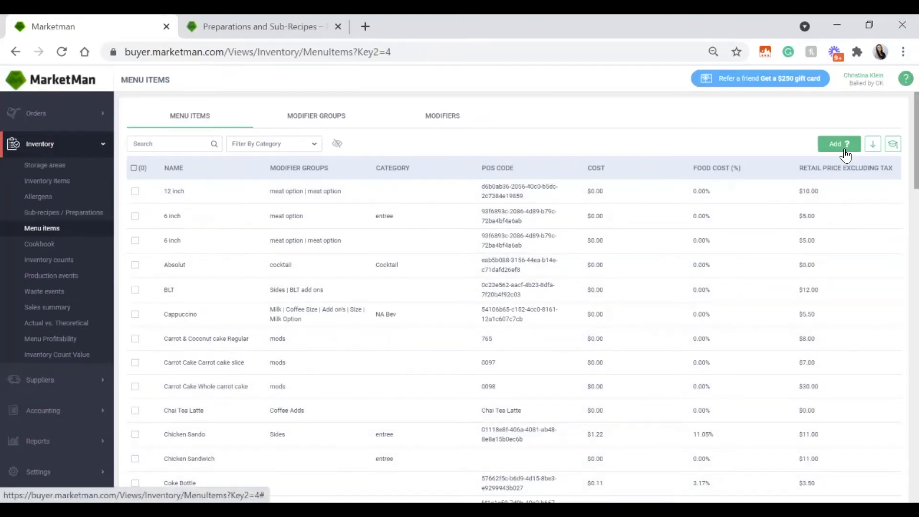
pyautogui.click(174, 293)
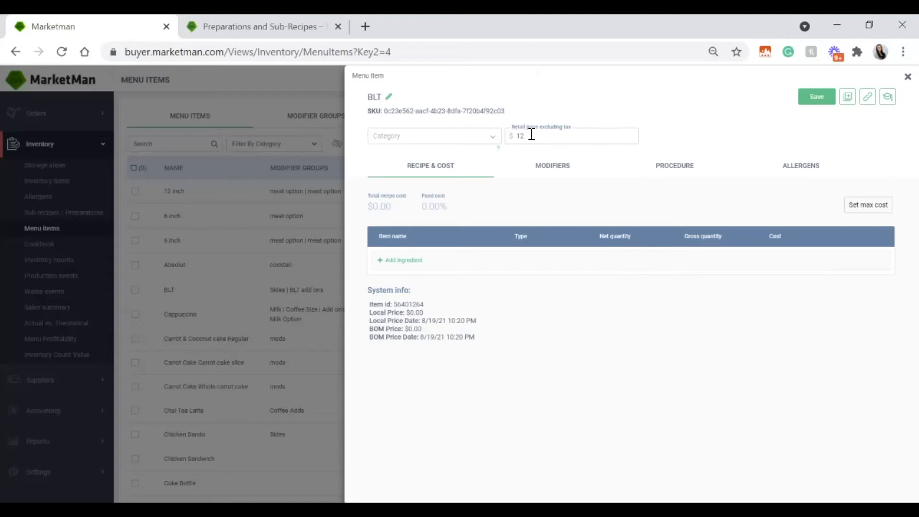
pyautogui.click(464, 139)
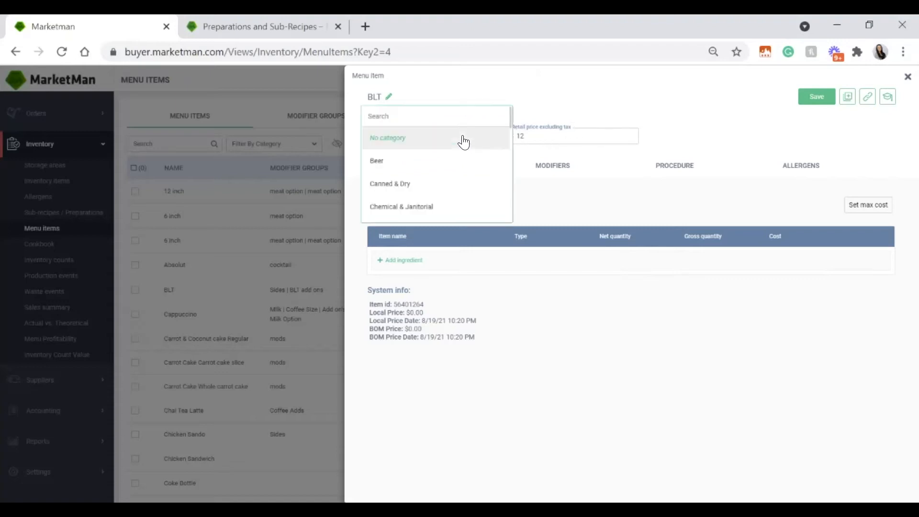
pyautogui.scroll(-5, 469, 175)
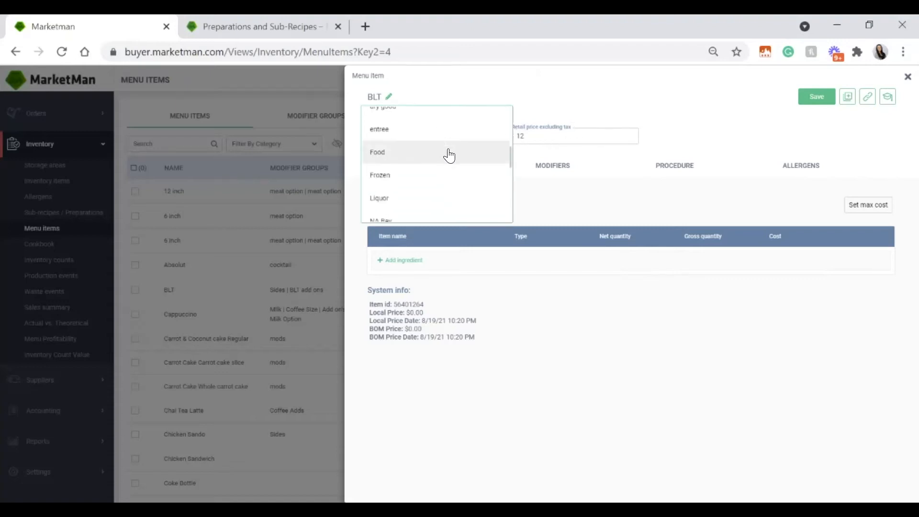
pyautogui.click(435, 139)
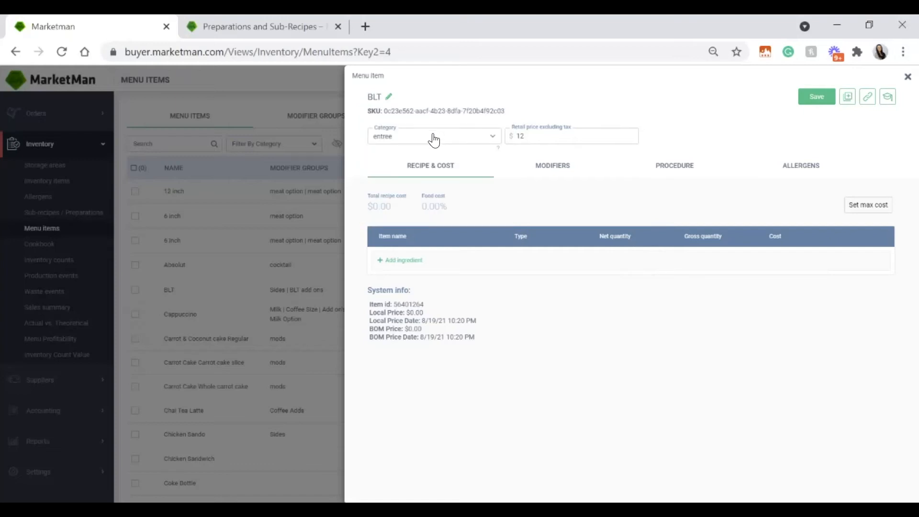
# - Add the purchased bacon item to the BLT recipe with a net quantity of 6 oz
pyautogui.click(403, 261)
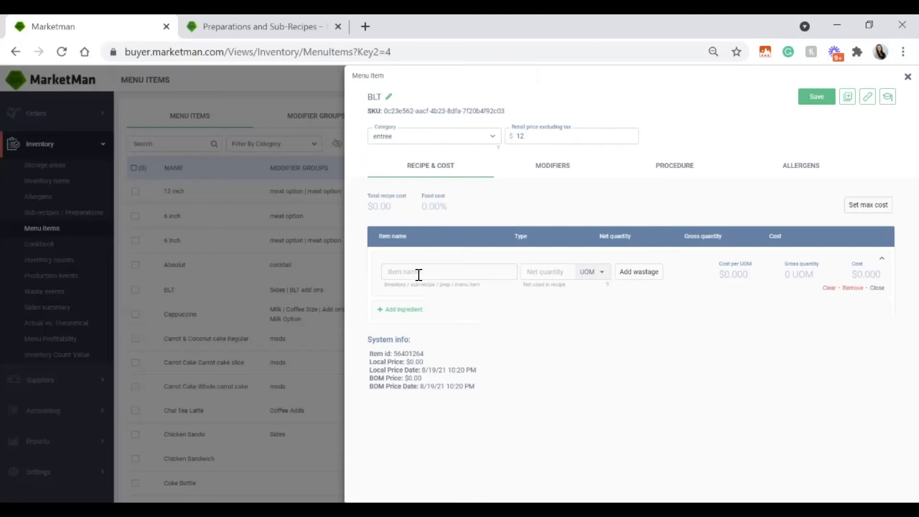
pyautogui.click(418, 274)
pyautogui.write('baco')
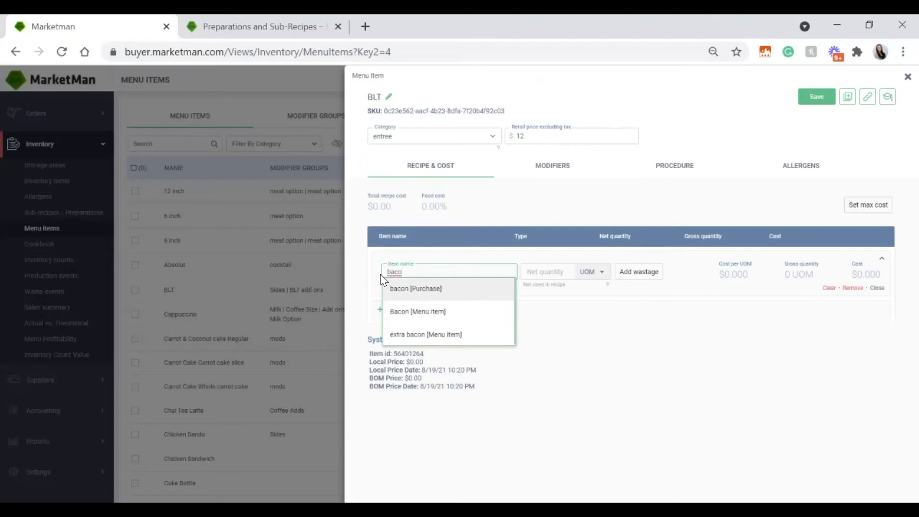
pyautogui.click(460, 285)
pyautogui.click(563, 271)
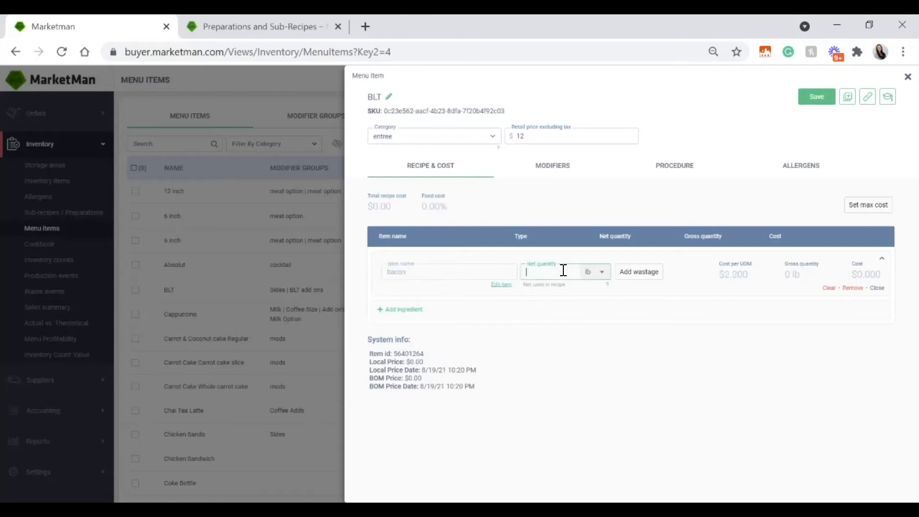
pyautogui.write('6')
pyautogui.click(598, 277)
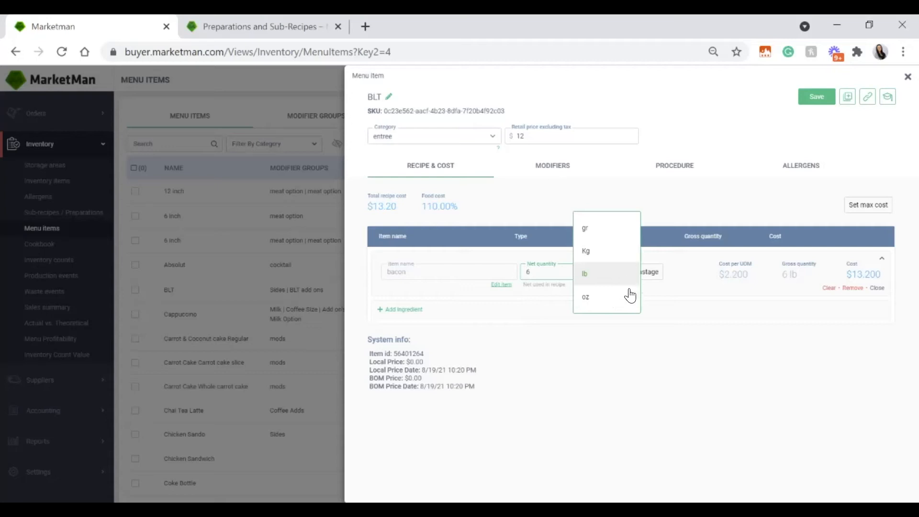
pyautogui.click(600, 298)
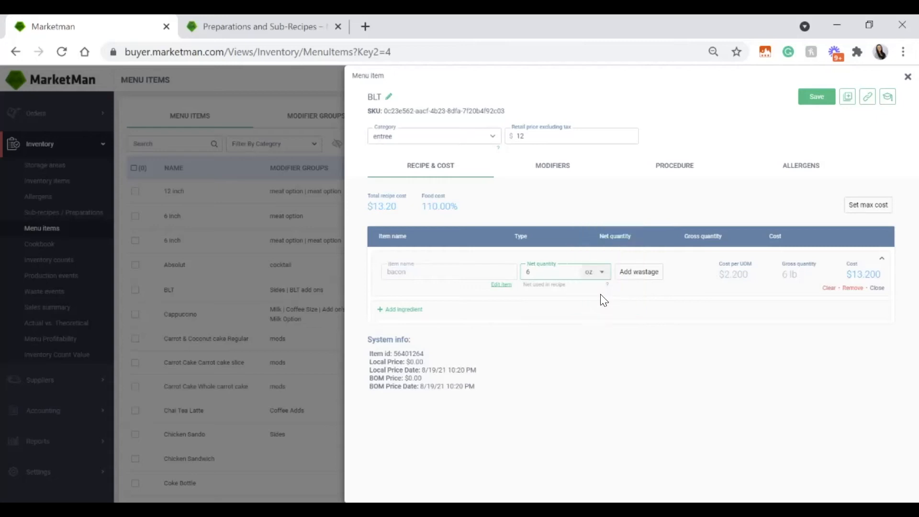
# - Add Tomato Beefsteak as the next BLT ingredient and check which units of measure it offers
pyautogui.click(403, 309)
pyautogui.click(408, 290)
pyautogui.write('to')
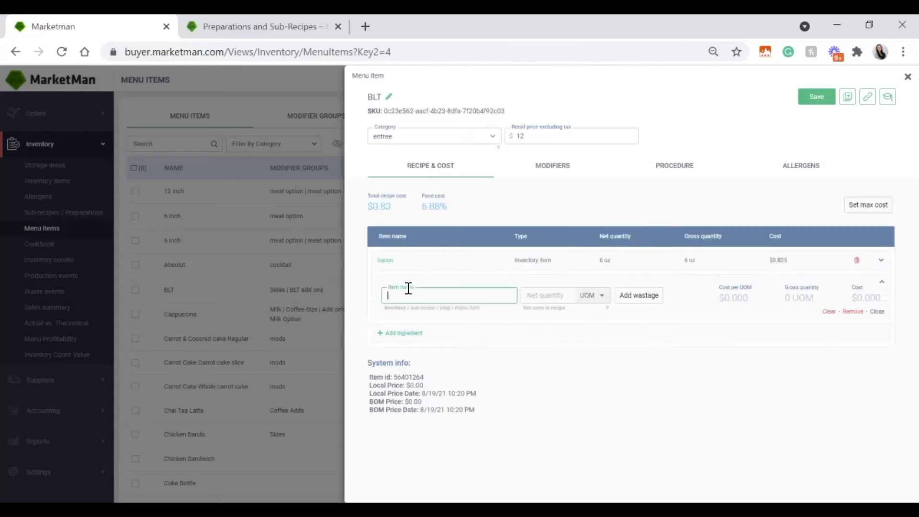
pyautogui.write('ma')
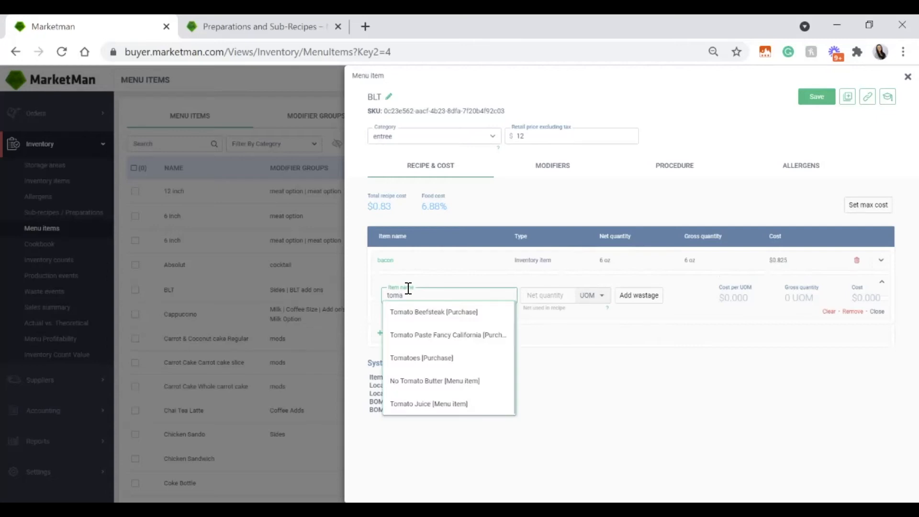
pyautogui.click(433, 313)
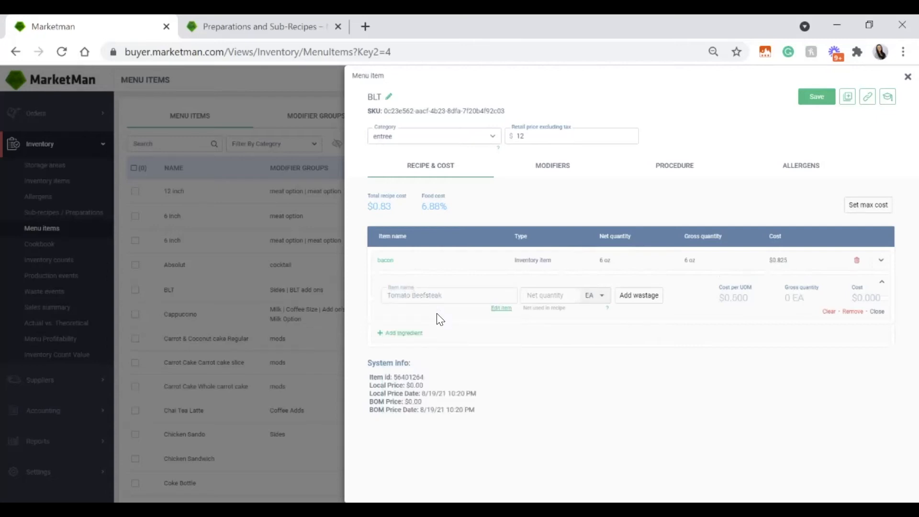
pyautogui.click(599, 301)
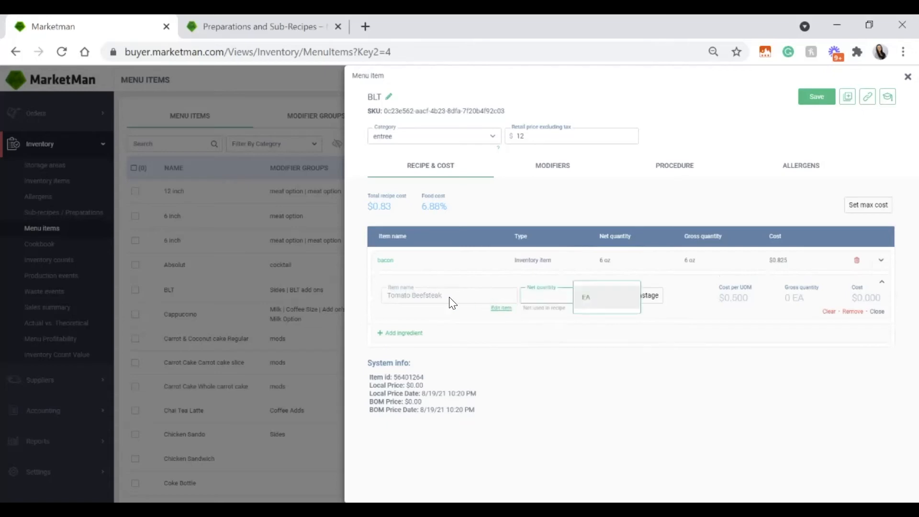
pyautogui.click(581, 297)
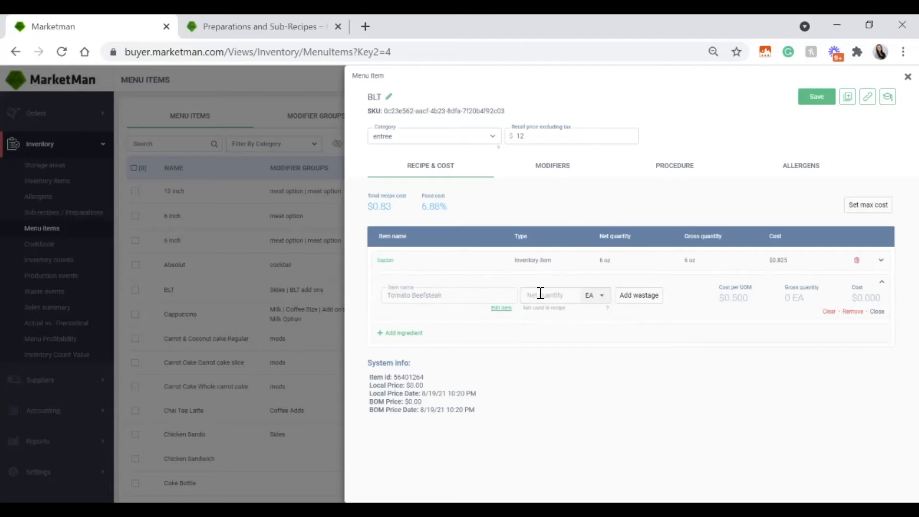
# - Change the Tomato Beefsteak item's inventory UOM to oz, save it, and set its Pack 10 EA ordering conversion to 80 oz
pyautogui.click(509, 308)
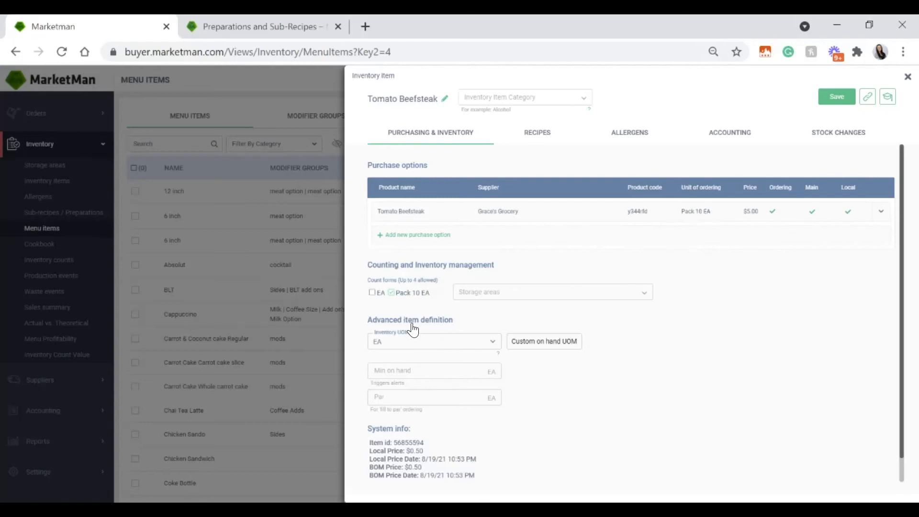
pyautogui.click(474, 350)
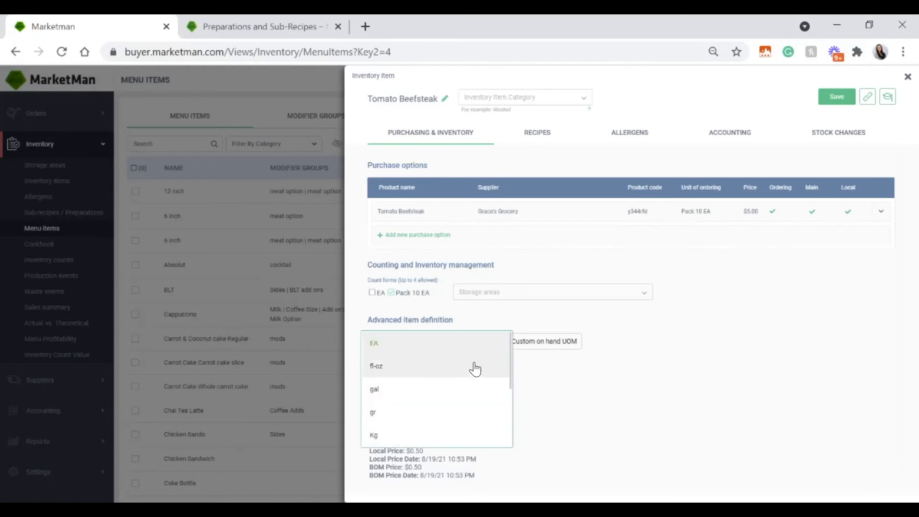
pyautogui.scroll(-1, 474, 387)
pyautogui.scroll(-2, 460, 368)
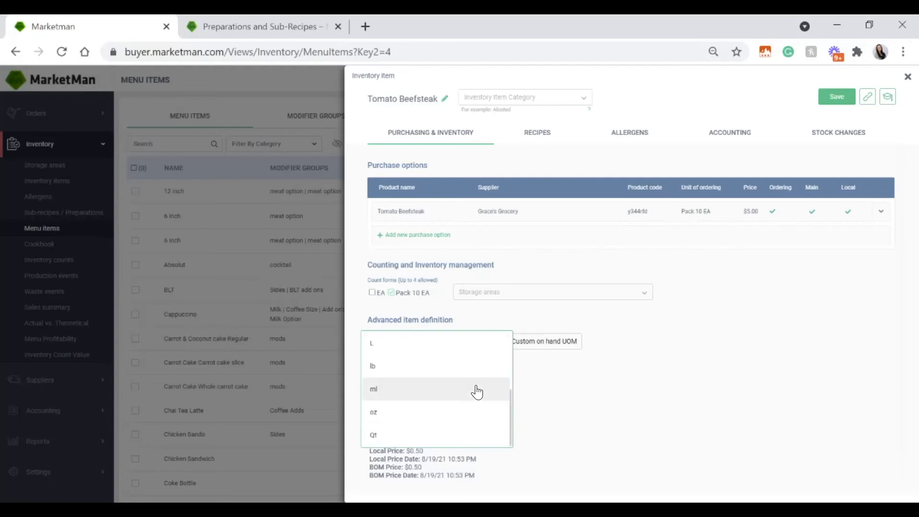
pyautogui.click(402, 411)
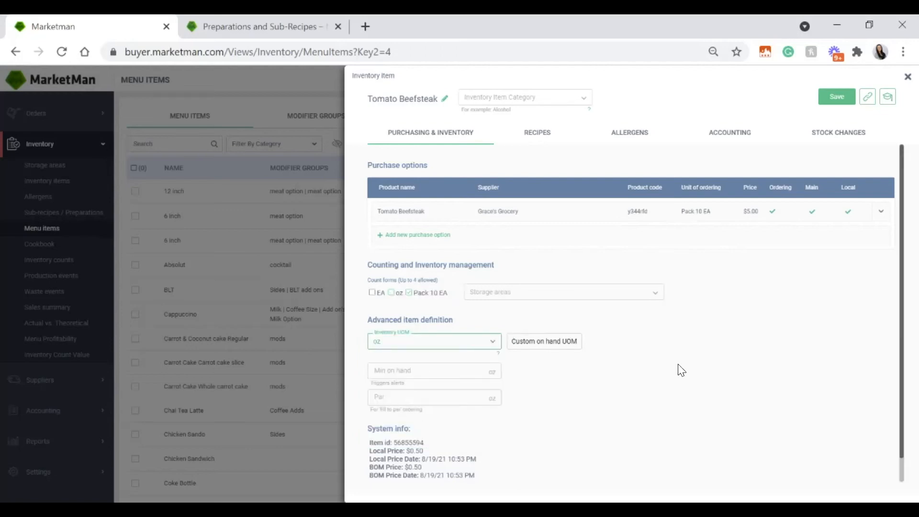
pyautogui.click(845, 100)
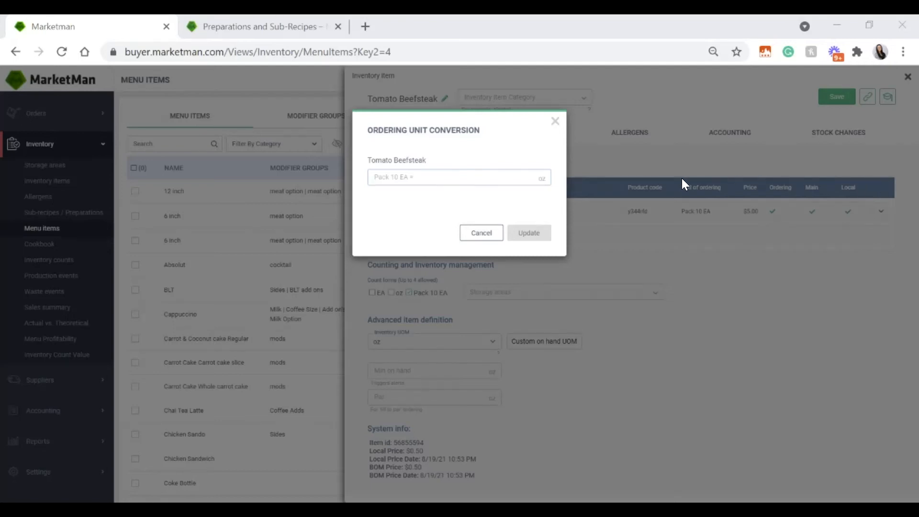
pyautogui.click(522, 171)
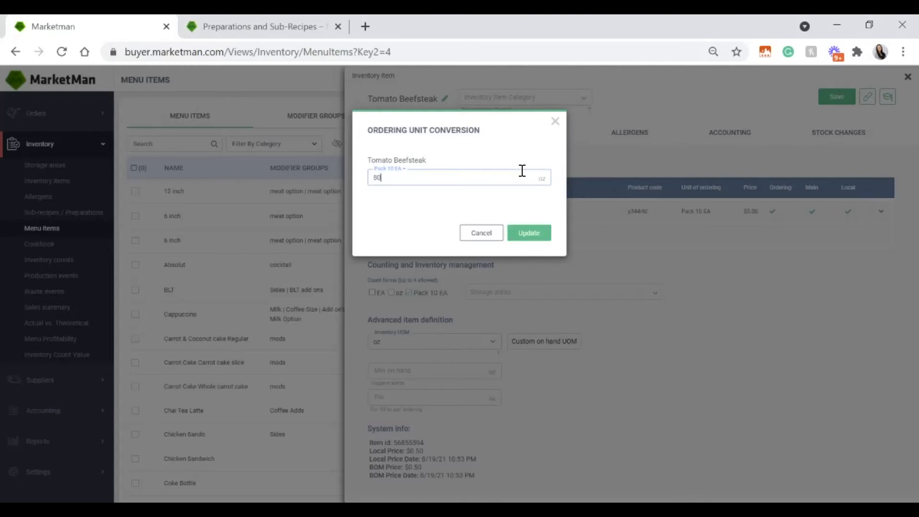
pyautogui.click(542, 233)
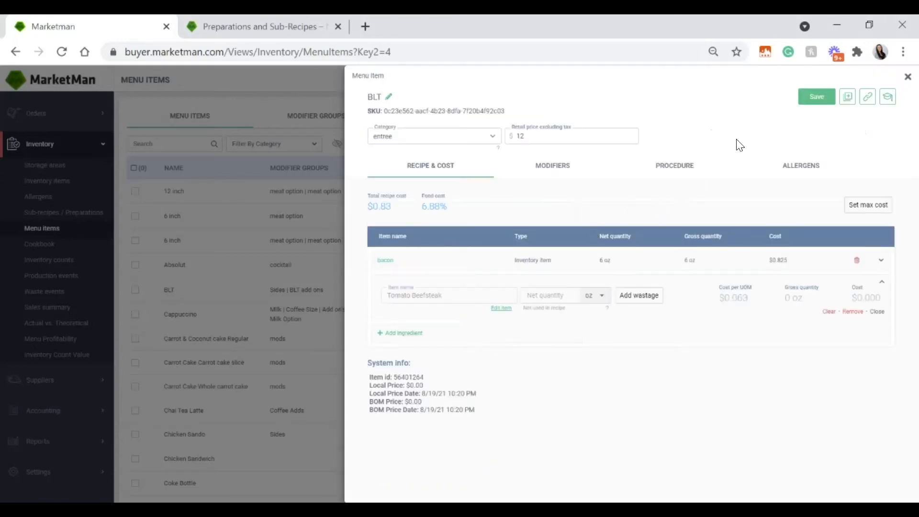
# - Set the Tomato Beefsteak's net quantity in the BLT recipe to 2 oz
pyautogui.click(816, 103)
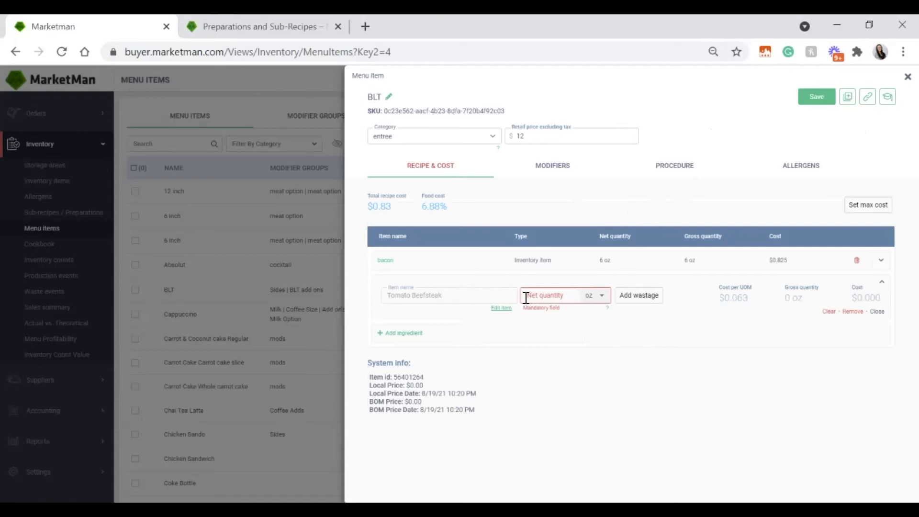
pyautogui.click(560, 294)
pyautogui.write('2')
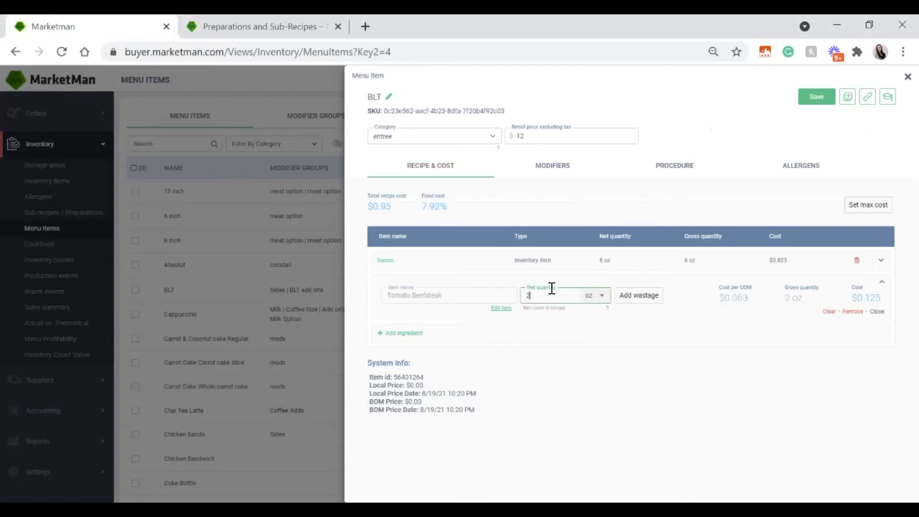
# - Add the special sauce sub-recipe to the BLT with a net quantity of 1 fl-oz
pyautogui.click(405, 334)
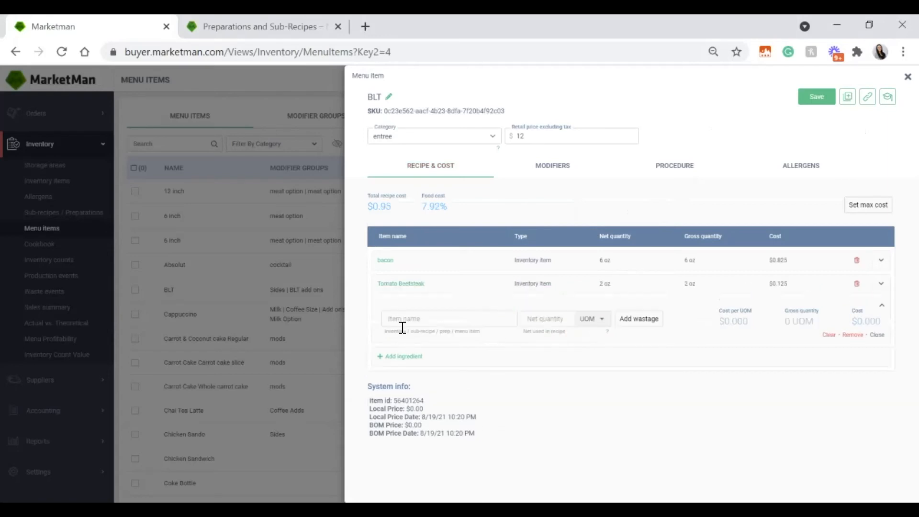
pyautogui.click(401, 317)
pyautogui.write('pec')
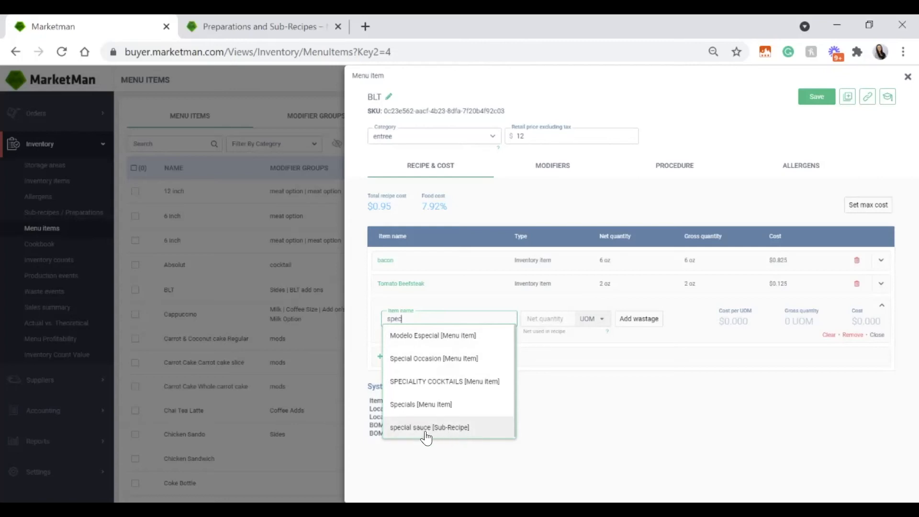
pyautogui.click(457, 427)
pyautogui.click(559, 316)
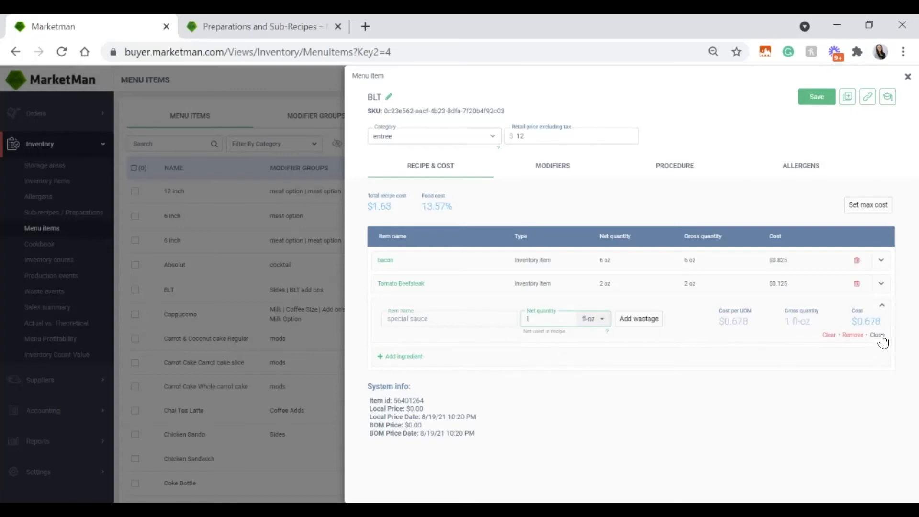
pyautogui.click(546, 258)
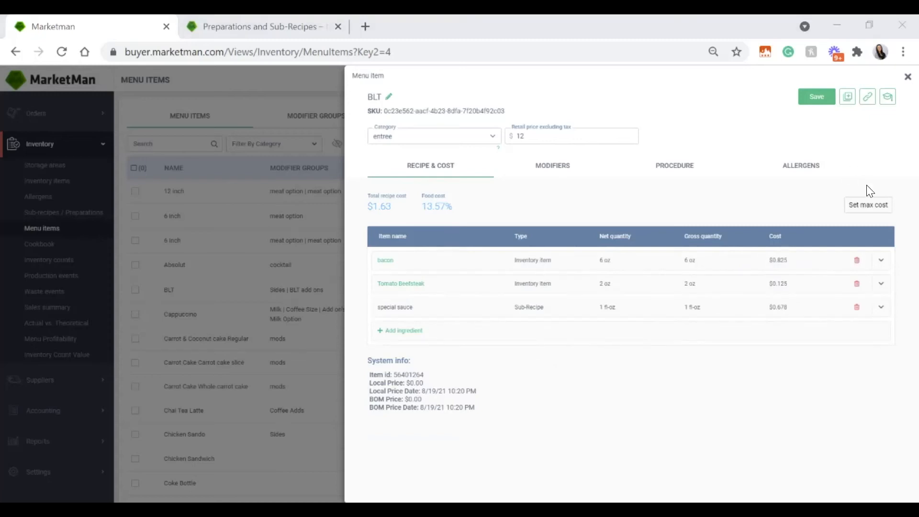
# - Set the BLT's maximum food cost to 5% and save the menu item
pyautogui.click(878, 206)
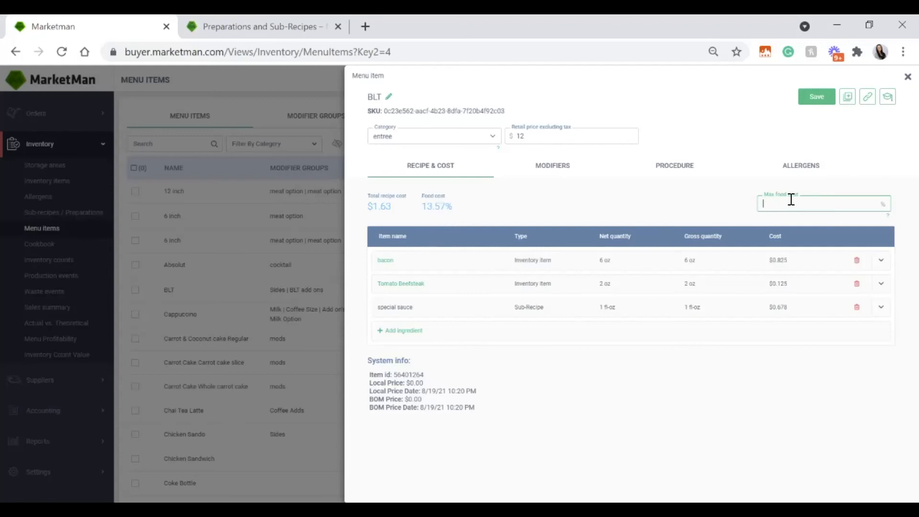
pyautogui.write('5')
pyautogui.click(816, 96)
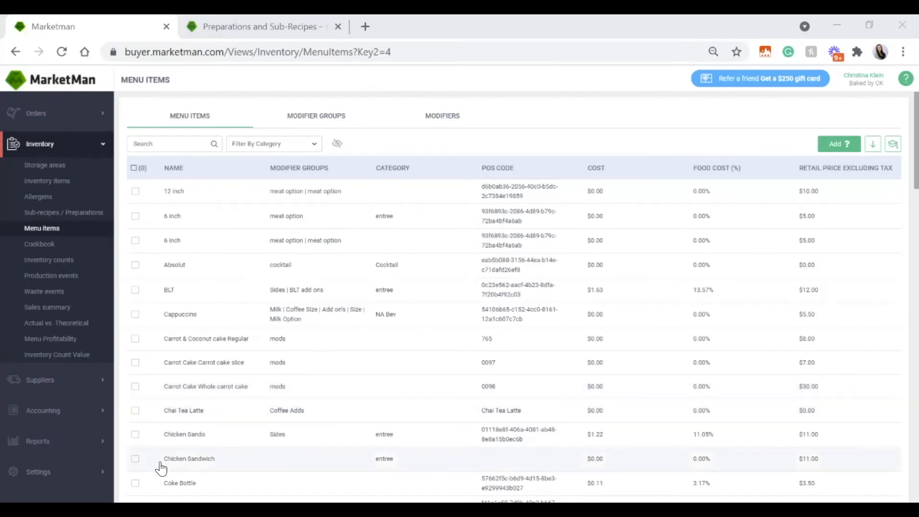
# - Review the Coke Bottle menu item's recipe, and consult the modifiers section of the Recipe Building diagram in the help article
pyautogui.click(196, 485)
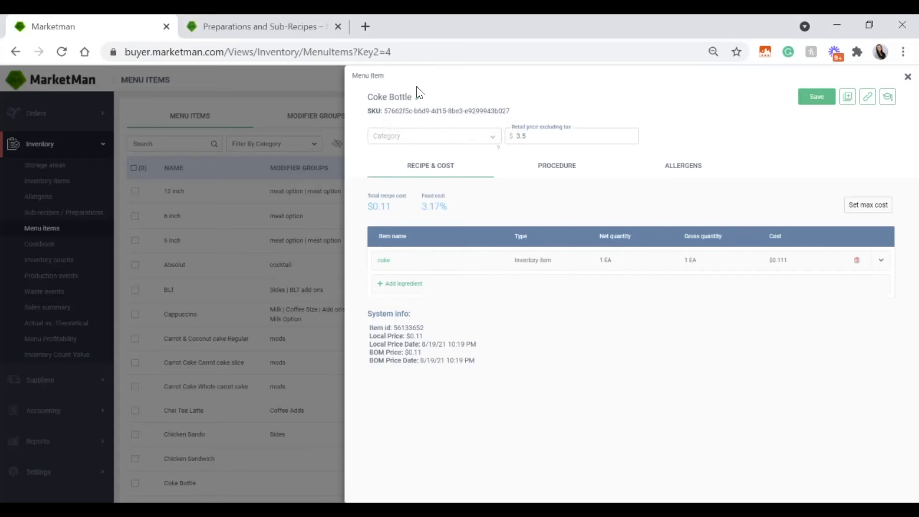
pyautogui.click(907, 77)
pyautogui.click(286, 19)
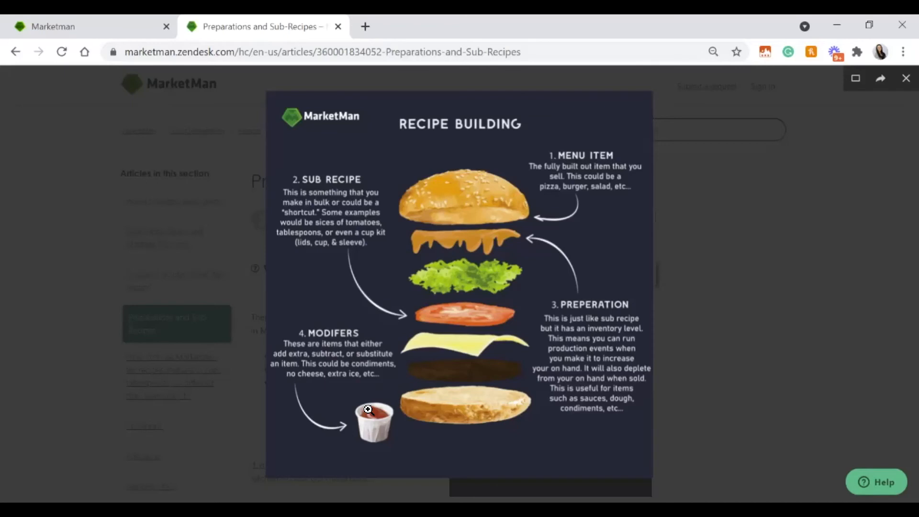
# - Return to the MarketMan menu items, search for "sub", and open the sub turkey burger item
pyautogui.click(77, 24)
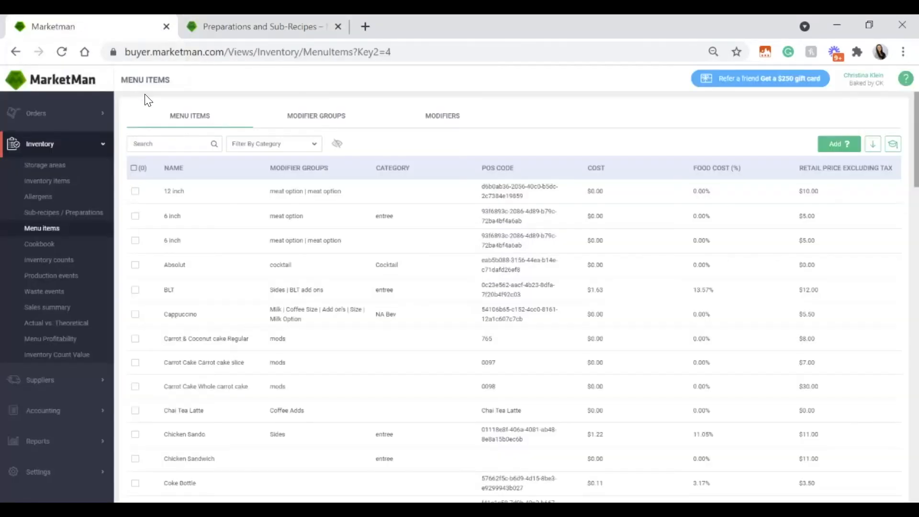
pyautogui.write('sub')
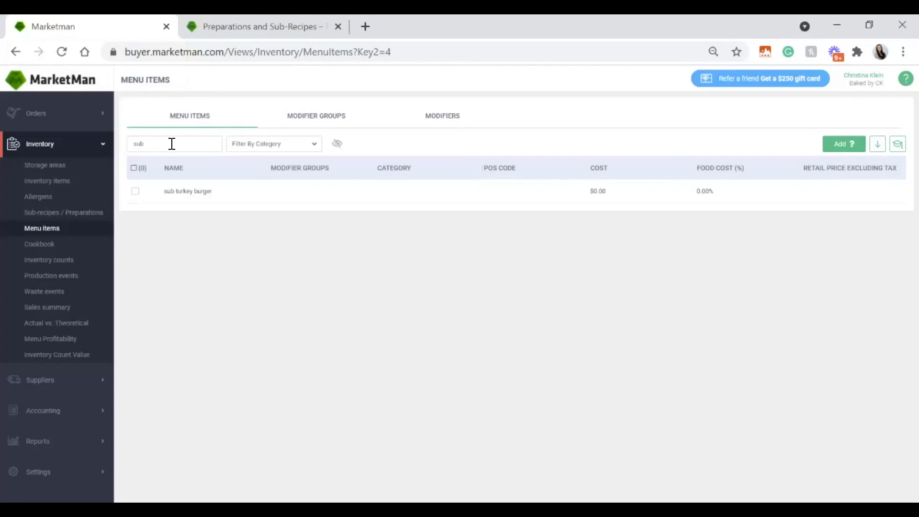
pyautogui.click(247, 195)
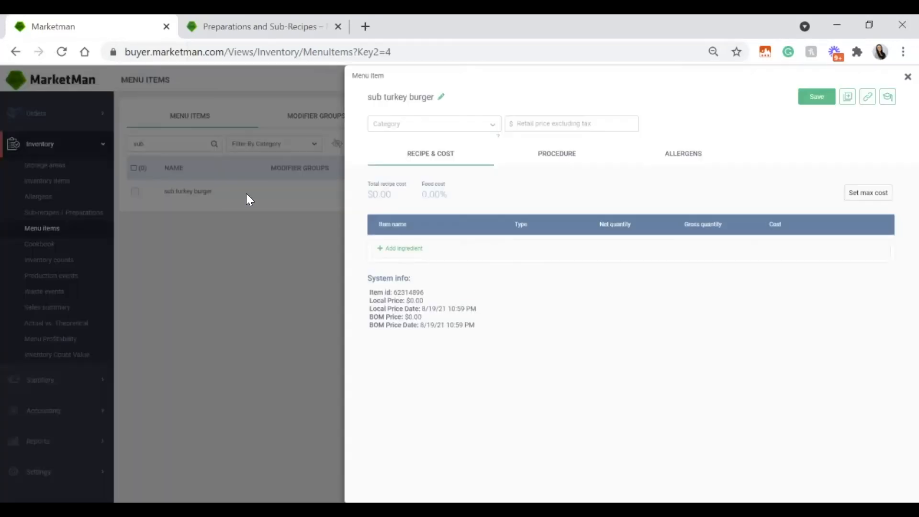
# - Add the Turkey Burger purchase item to the sub turkey burger's recipe with a net quantity of 1 EA
pyautogui.click(408, 252)
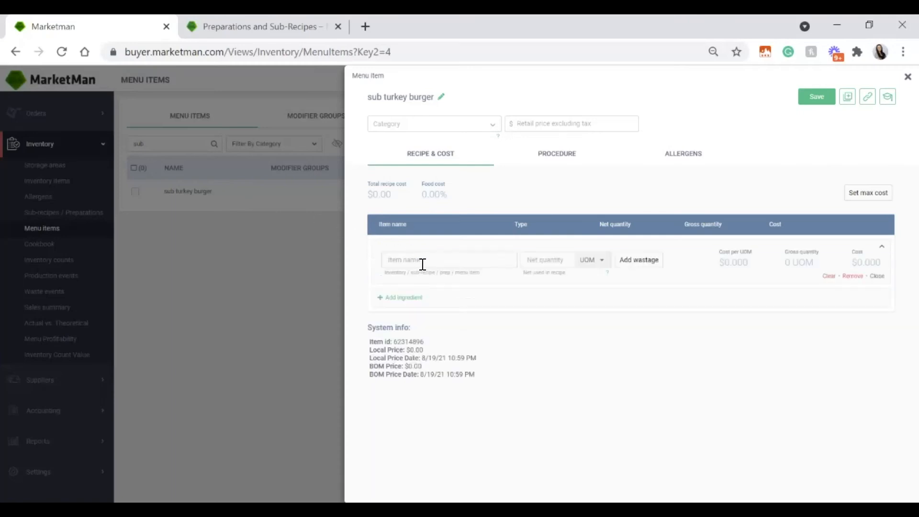
pyautogui.click(431, 260)
pyautogui.write('turk')
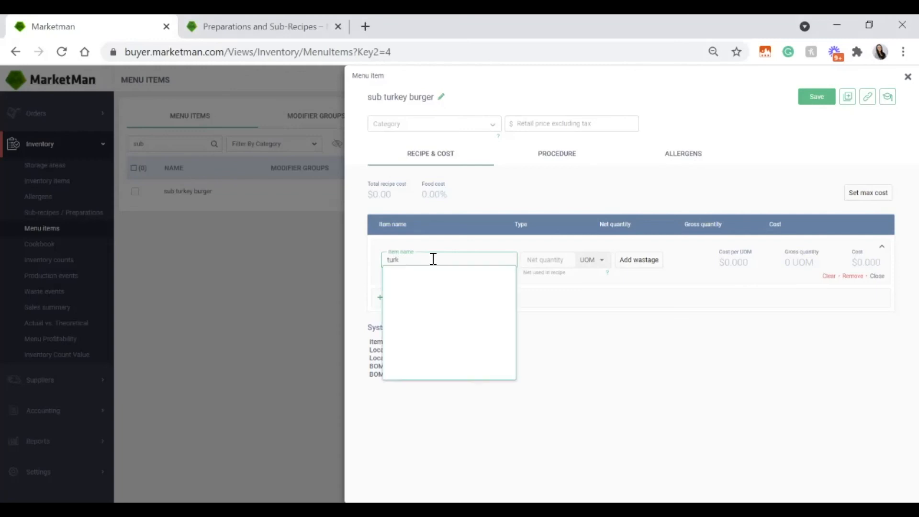
pyautogui.click(455, 280)
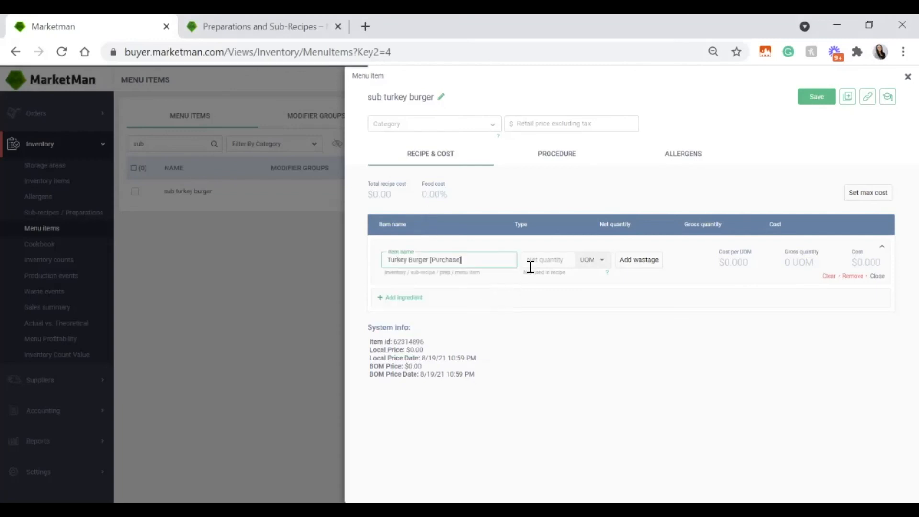
pyautogui.click(544, 259)
pyautogui.write('1')
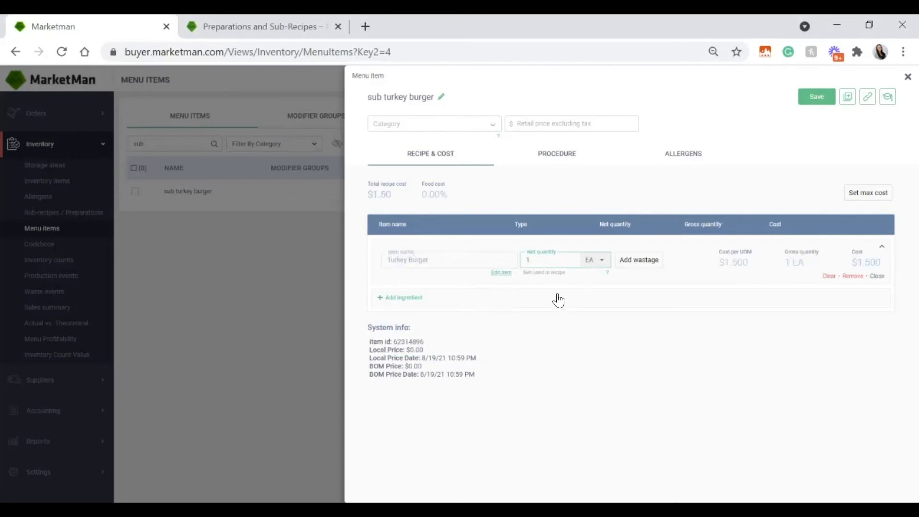
pyautogui.press('Return')
# - Add the Beef Burger purchase item as a second ingredient with a net quantity of -1 EA
pyautogui.click(433, 287)
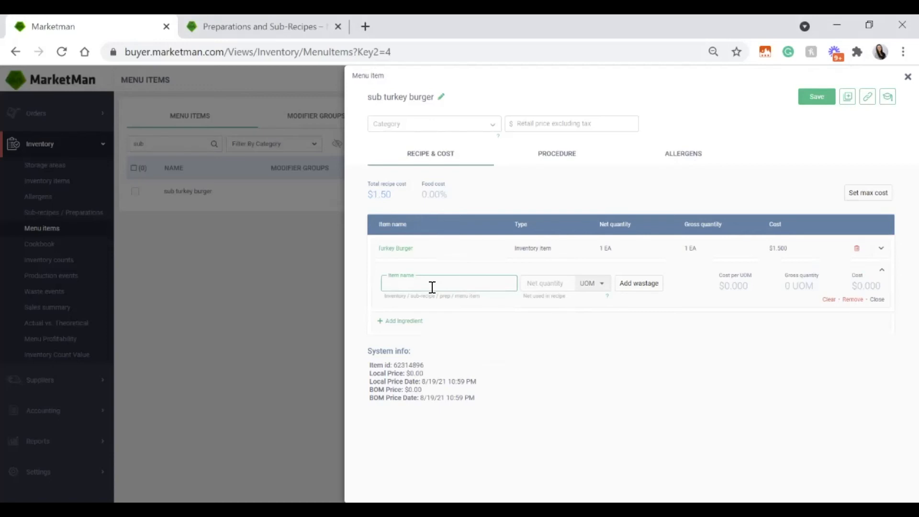
pyautogui.write('bee')
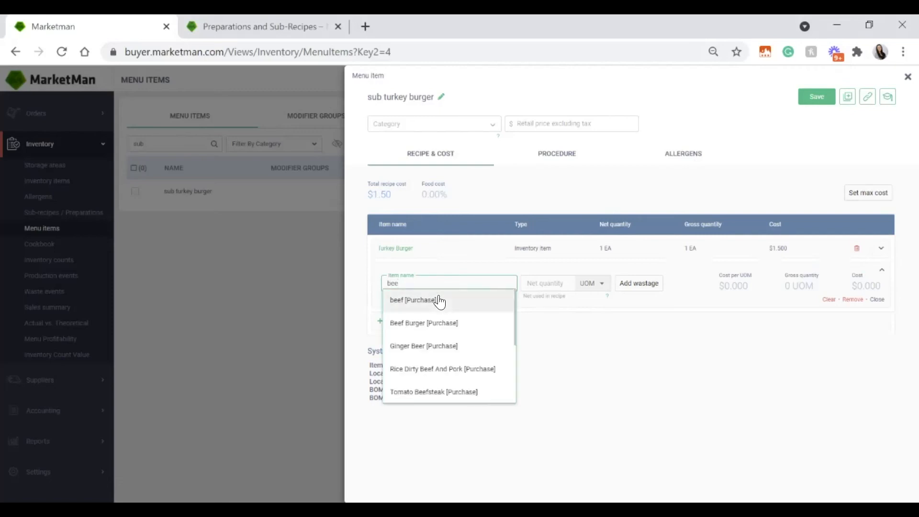
pyautogui.click(459, 323)
pyautogui.click(552, 283)
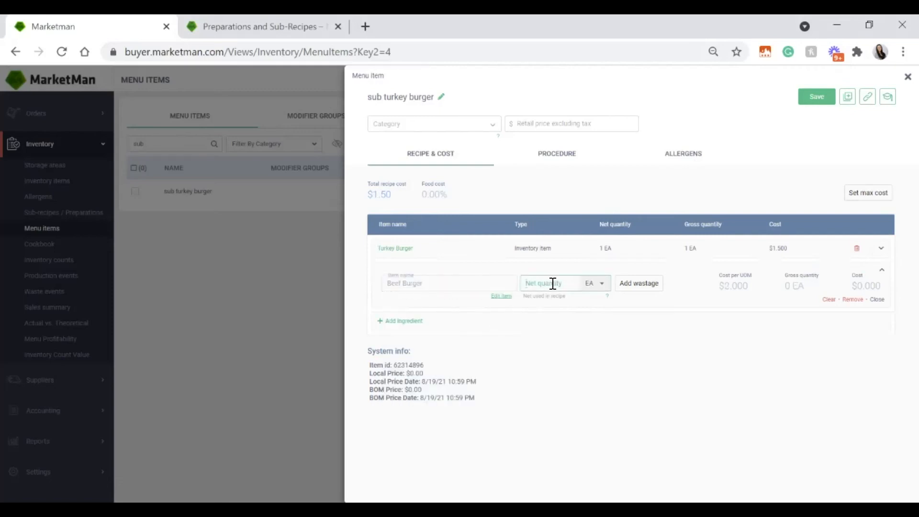
pyautogui.write('-1')
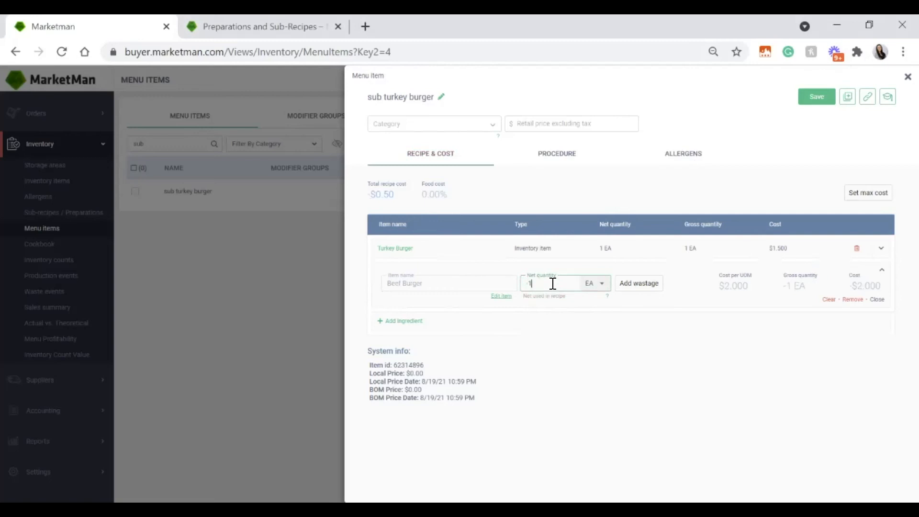
pyautogui.click(877, 300)
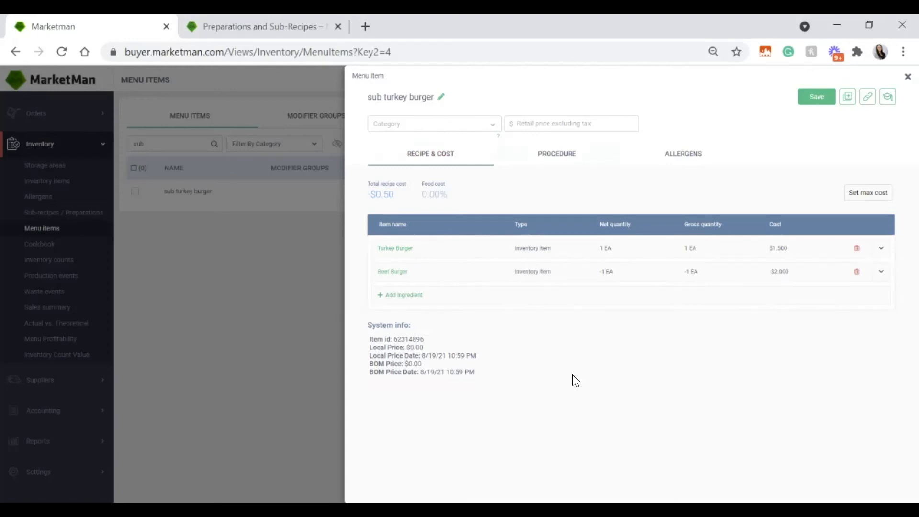
# - Check the sub turkey burger's procedure and allergens information, and save the menu item
pyautogui.click(552, 154)
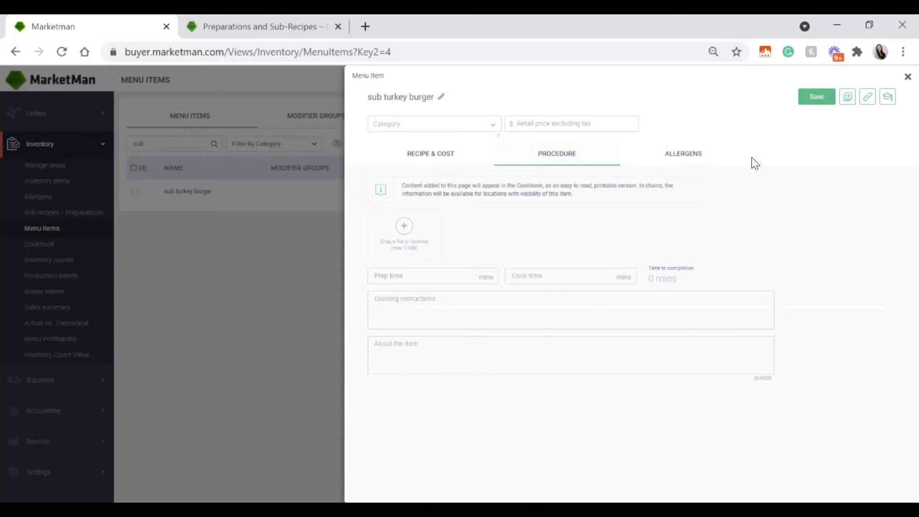
pyautogui.click(701, 158)
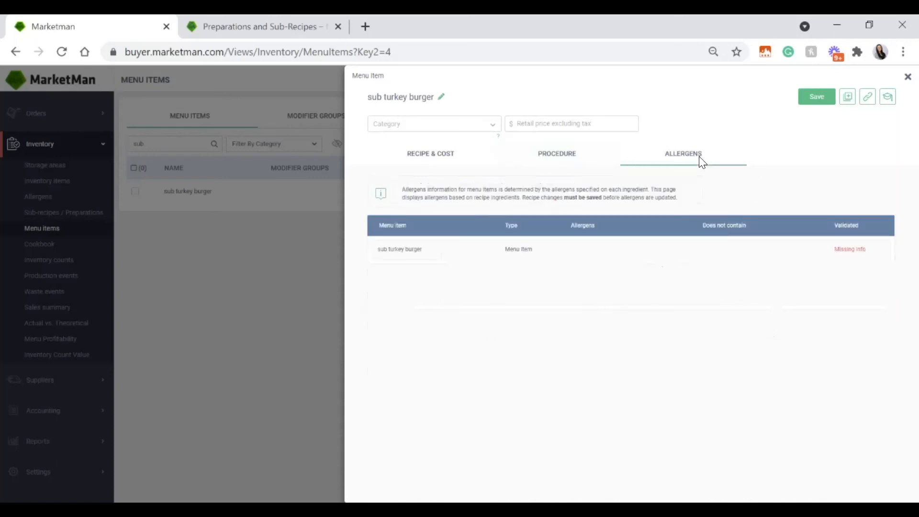
pyautogui.click(816, 98)
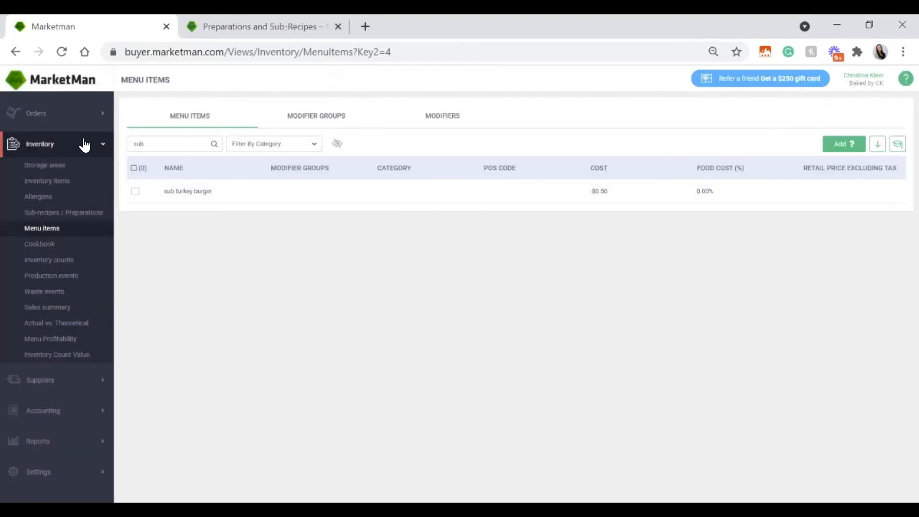
# - Open the inventory allergens list and filter the purchase items by the Dairy category
pyautogui.click(47, 198)
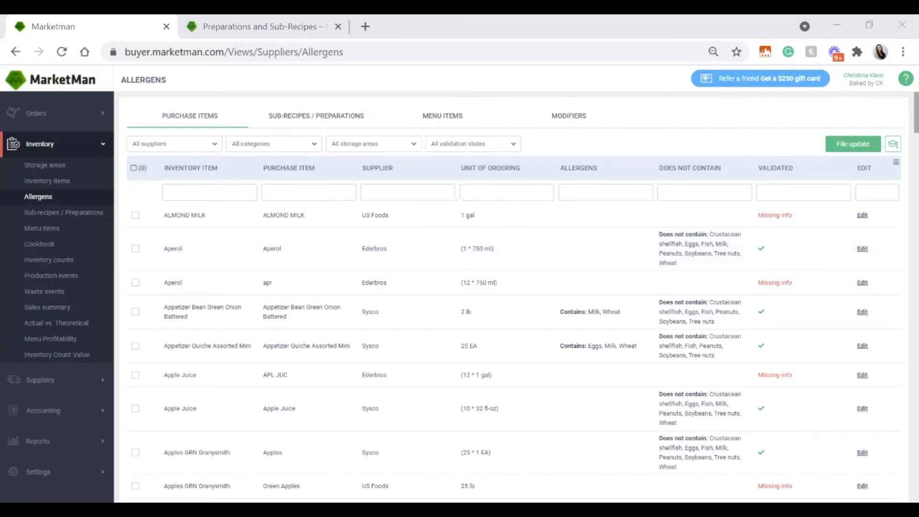
pyautogui.click(303, 147)
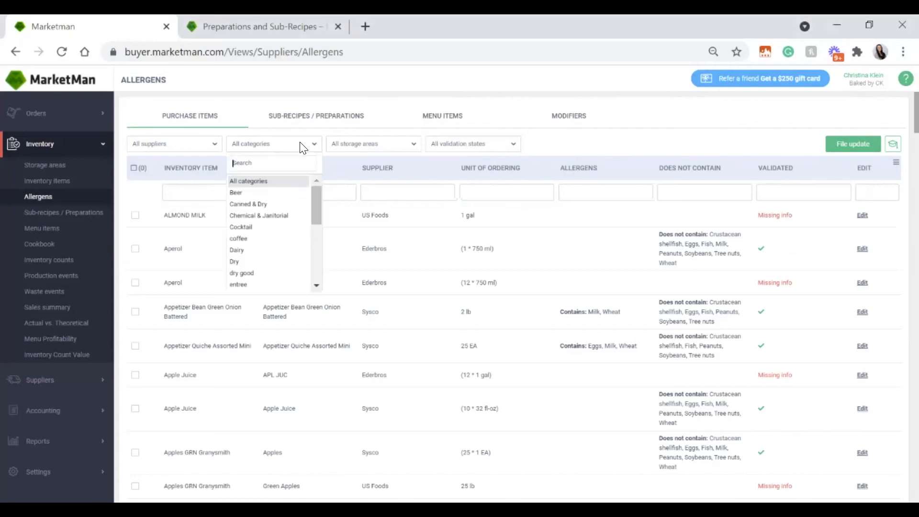
pyautogui.click(260, 250)
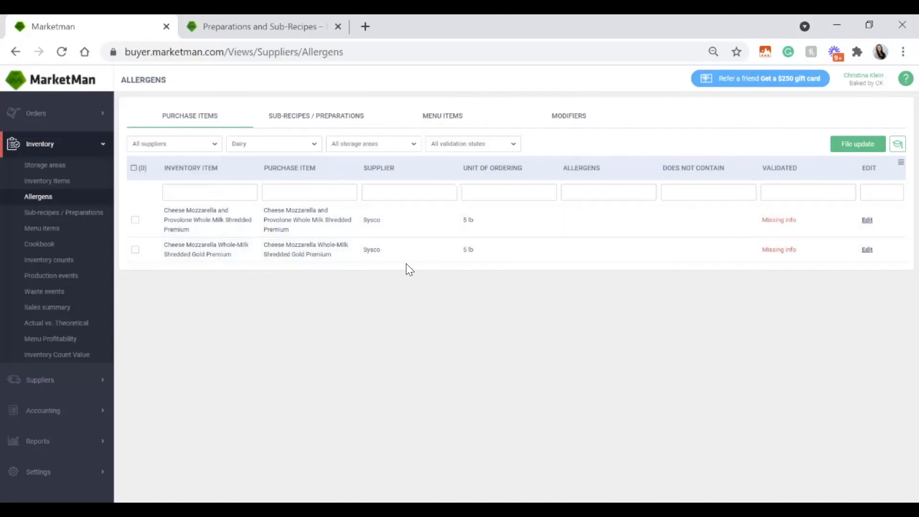
# - Start a bulk allergen update for both mozzarella items, setting milk as contained and crustacean shellfish, eggs and fish as not contained
pyautogui.click(136, 221)
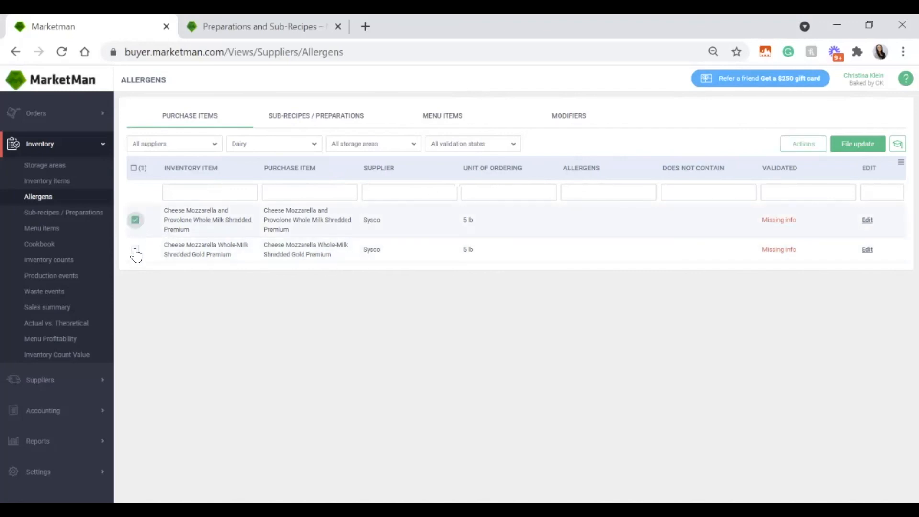
pyautogui.click(135, 249)
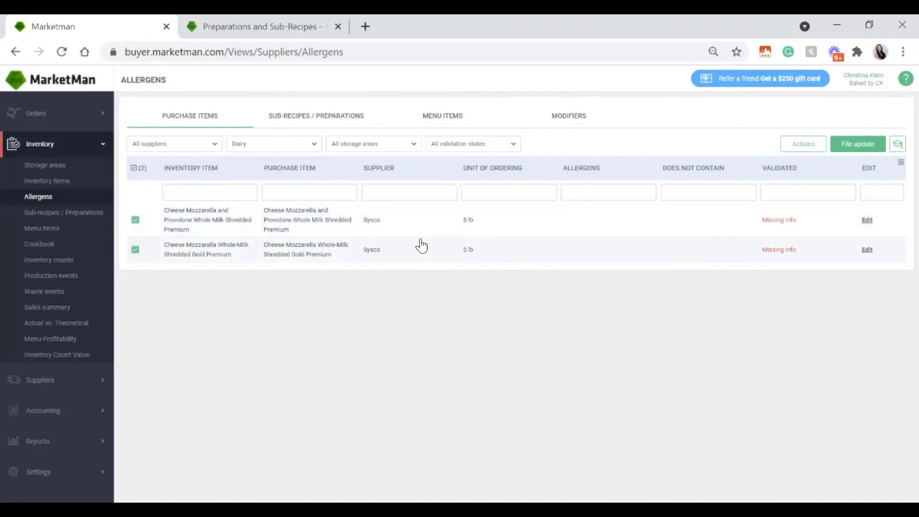
pyautogui.click(817, 144)
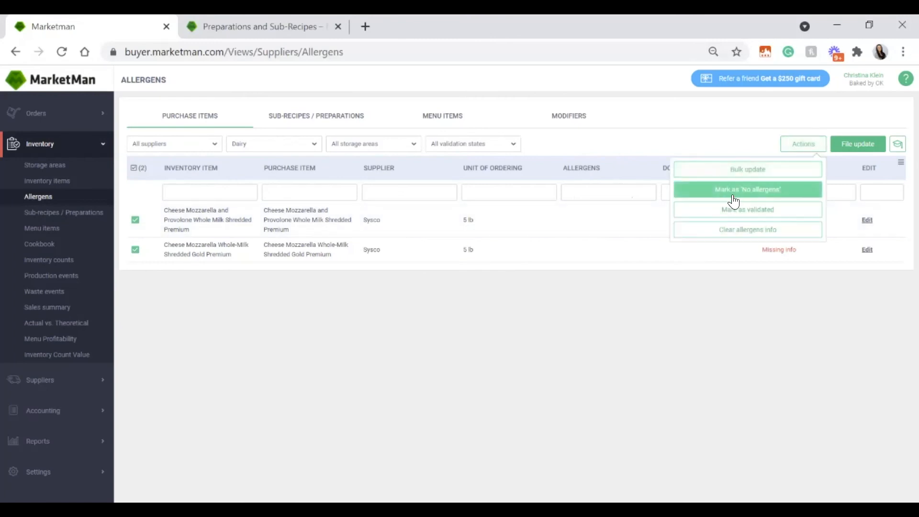
pyautogui.click(755, 169)
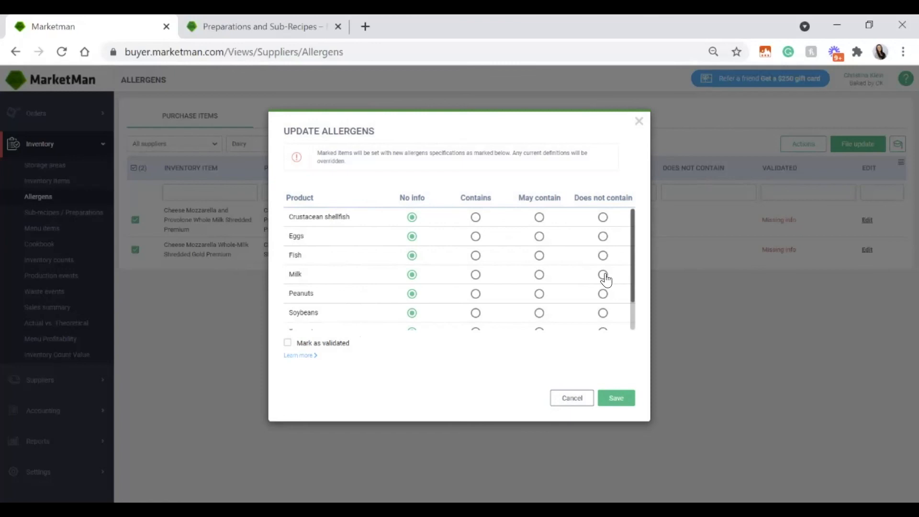
pyautogui.click(476, 276)
pyautogui.click(603, 218)
pyautogui.click(604, 257)
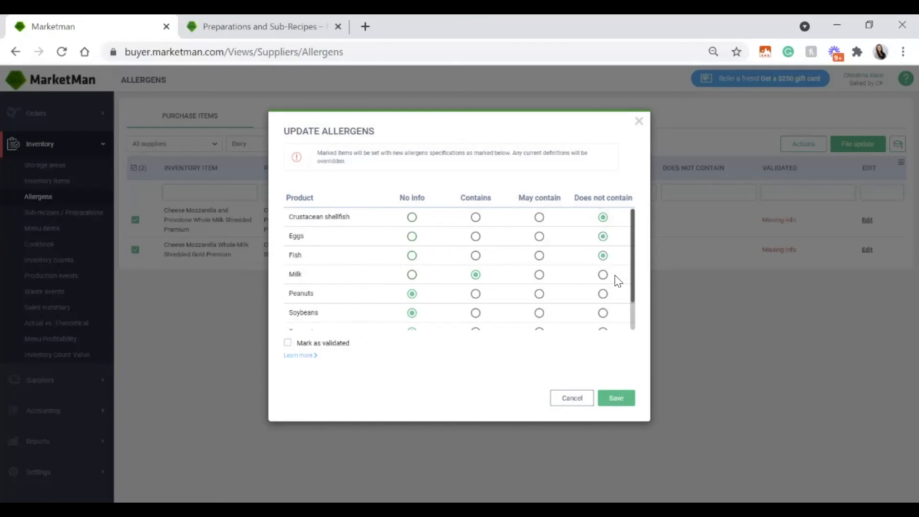
# - Set peanuts, soybeans, tree nuts and wheat as not contained, mark the items as validated, and save the allergen update
pyautogui.scroll(-1, 602, 289)
pyautogui.click(603, 301)
pyautogui.click(603, 321)
pyautogui.click(322, 348)
pyautogui.click(628, 401)
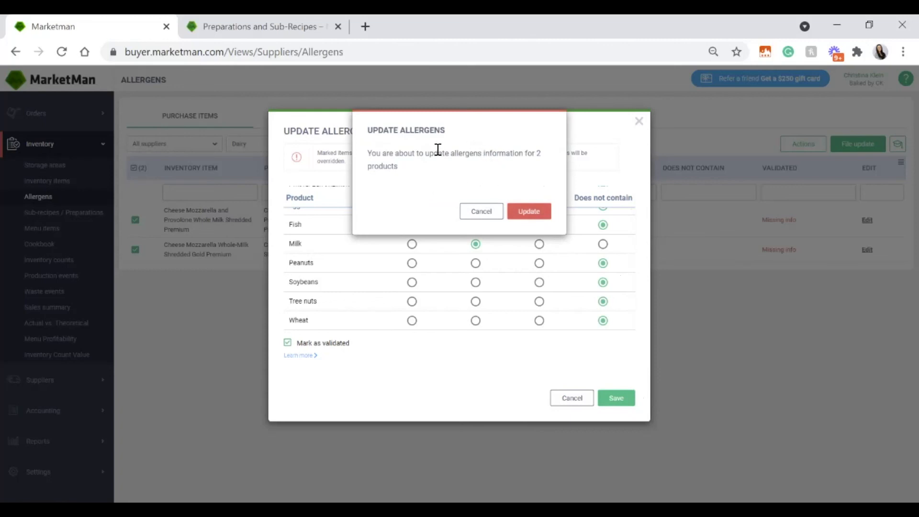
pyautogui.click(542, 211)
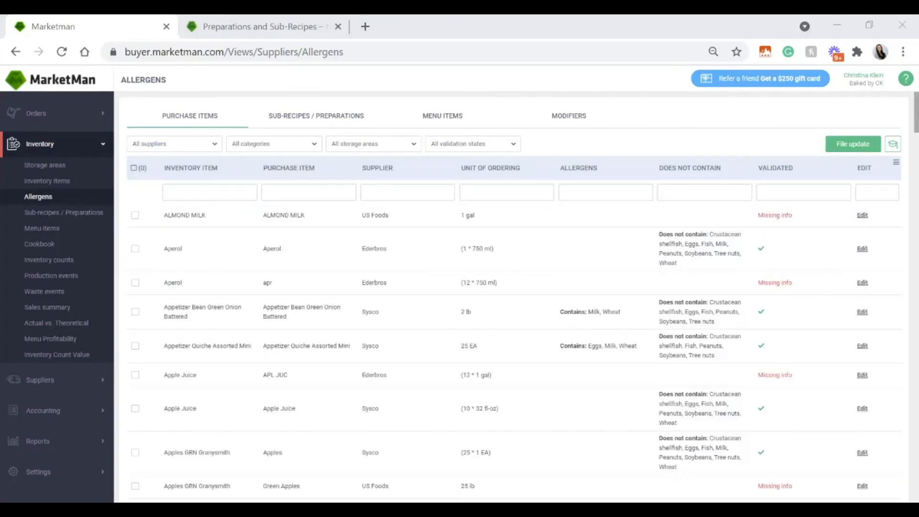
# - Review the BLT's ingredients, procedure and allergens in the cookbook, and return to the cookbook list
pyautogui.click(37, 164)
pyautogui.click(27, 246)
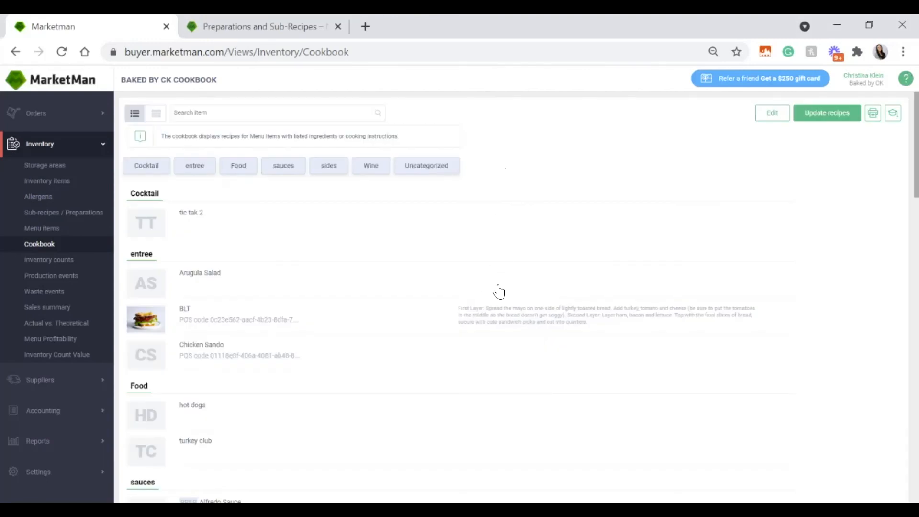
pyautogui.click(267, 314)
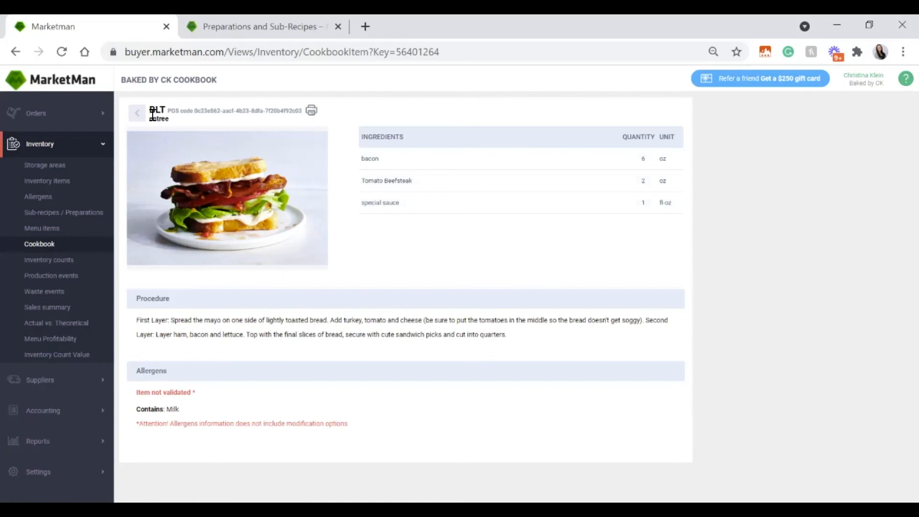
pyautogui.click(137, 115)
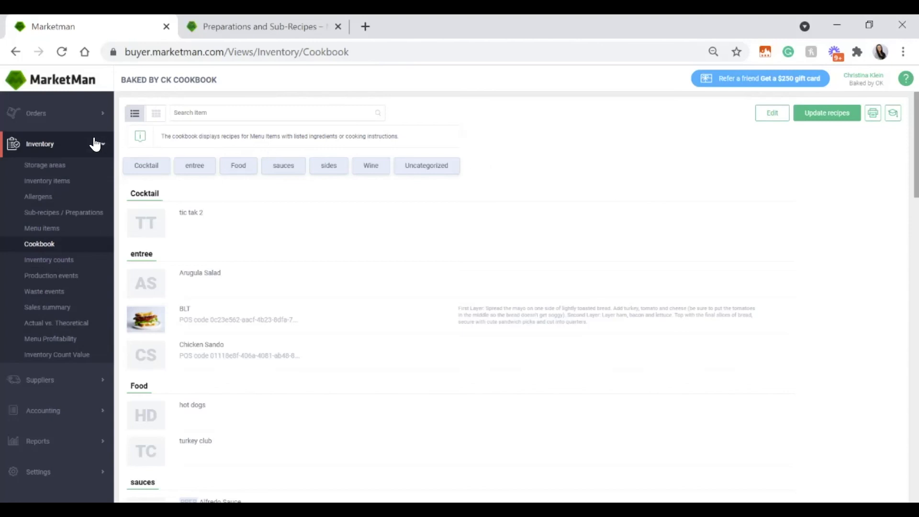
# - Examine the current month's Menu Profitability report ranked by top sales, including the item table's recipe costs and profits
pyautogui.click(84, 344)
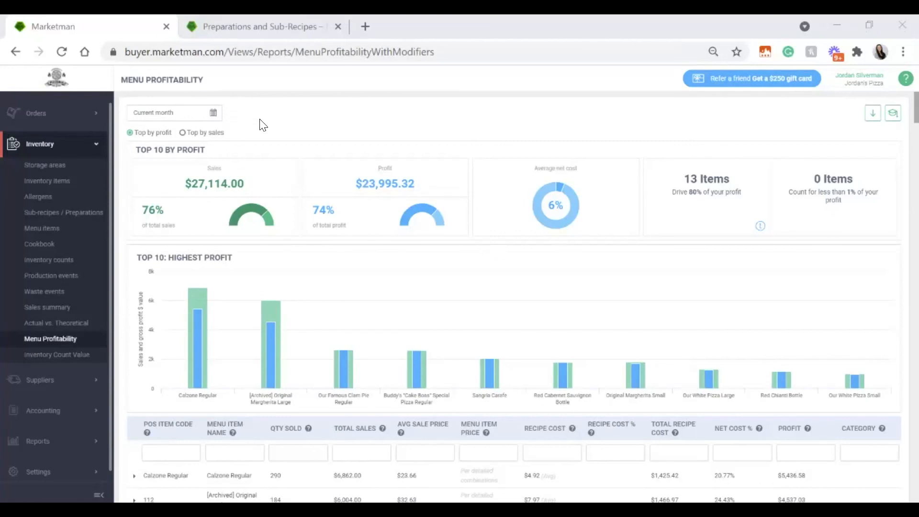
pyautogui.click(212, 114)
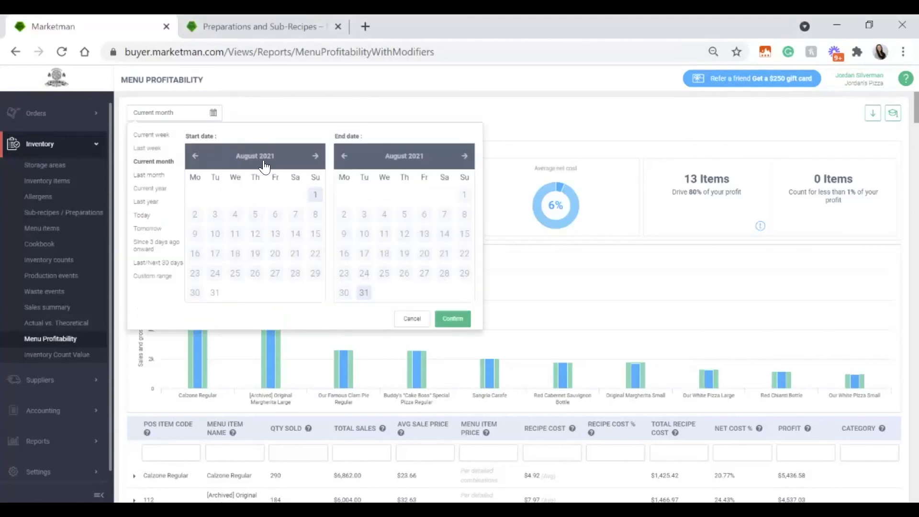
pyautogui.click(457, 322)
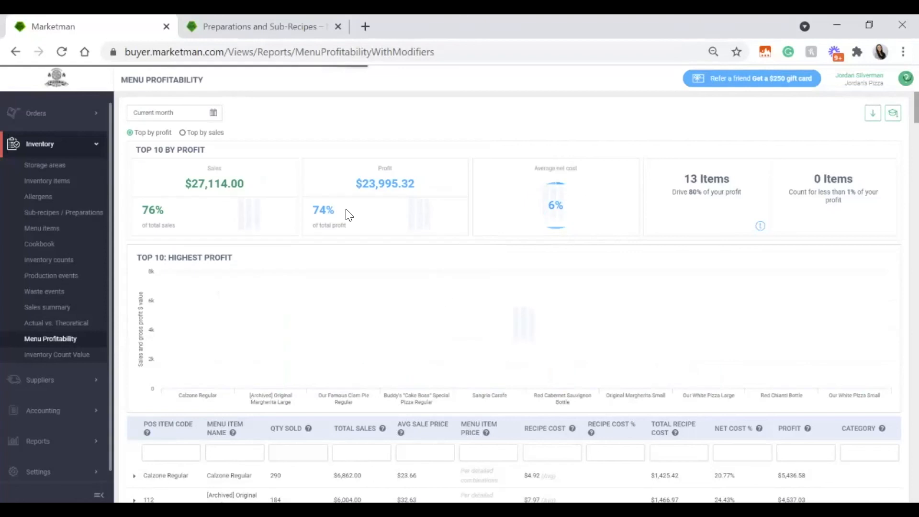
pyautogui.click(210, 137)
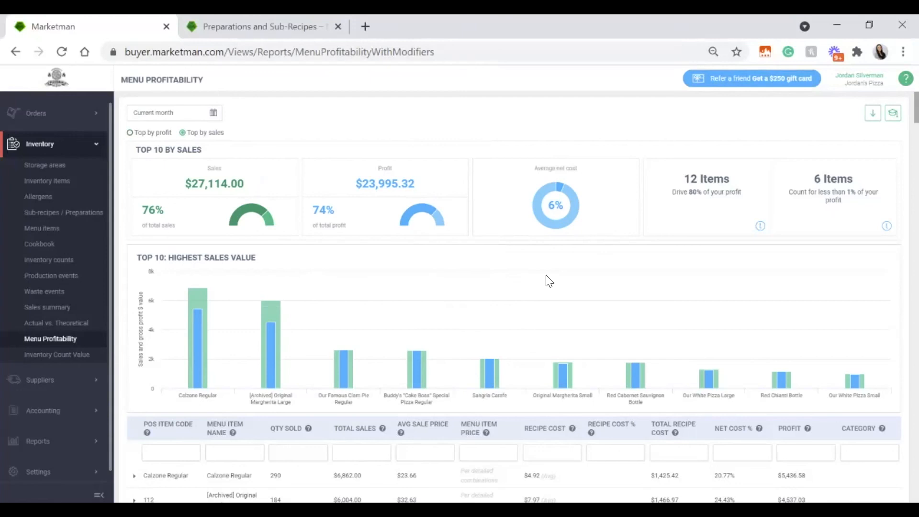
pyautogui.scroll(-5, 521, 285)
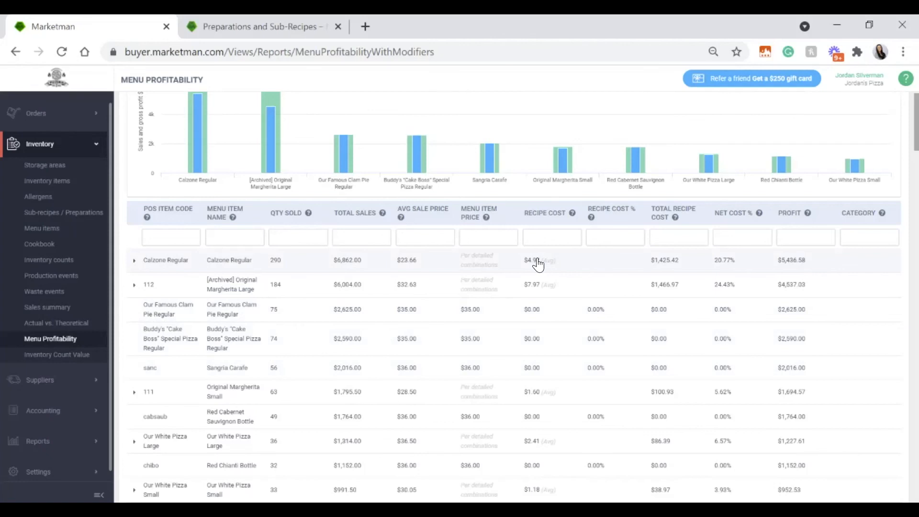
pyautogui.scroll(3, 538, 263)
pyautogui.scroll(2, 539, 264)
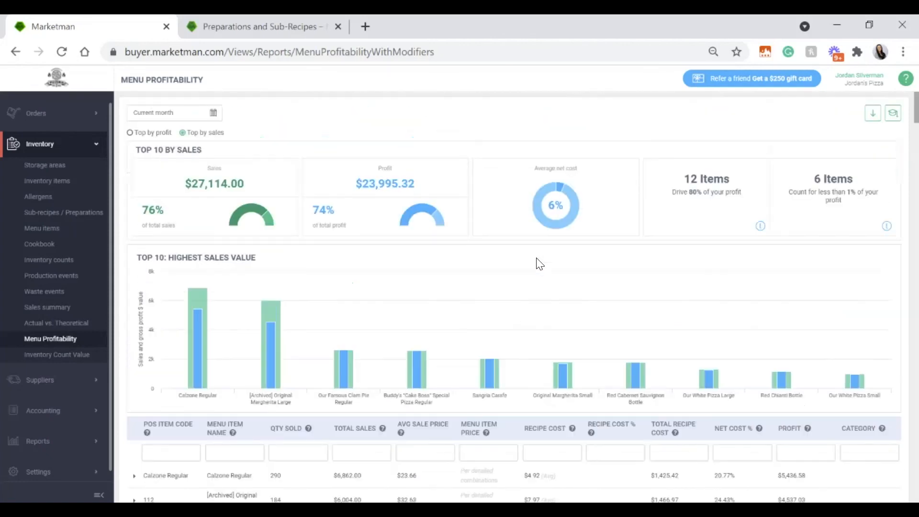